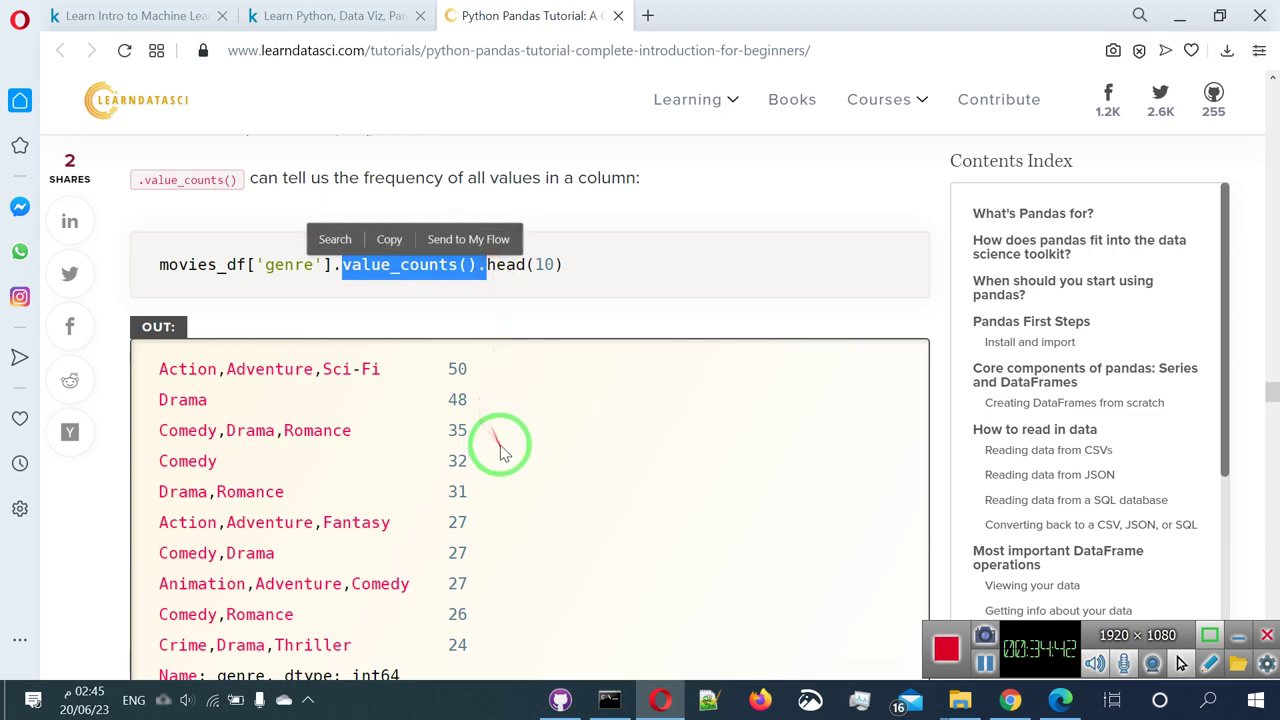
Find the section on working with missing values in the pandas tutorial and highlight its heading.
{"action": "scroll", "coordinate": [565, 313], "scroll_direction": "up", "scroll_amount": 12}
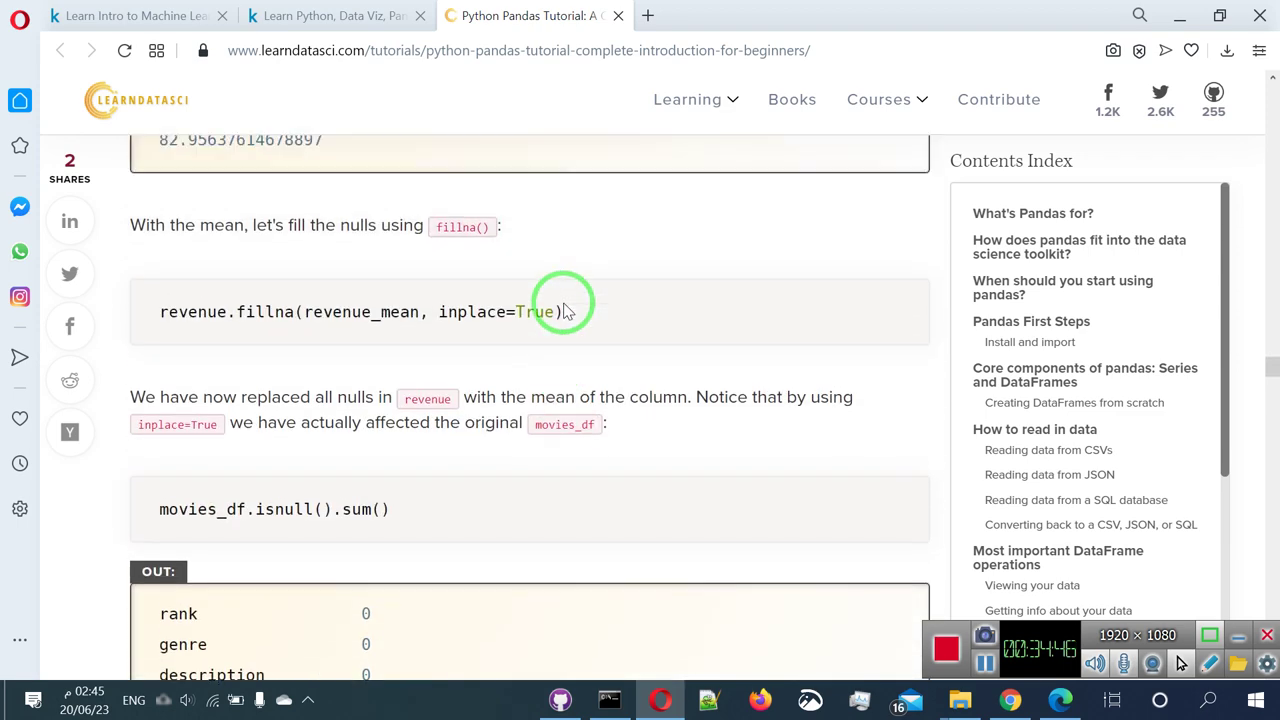
{"action": "scroll", "coordinate": [565, 313], "scroll_direction": "up", "scroll_amount": 10}
{"action": "scroll", "coordinate": [565, 313], "scroll_direction": "up", "scroll_amount": 10}
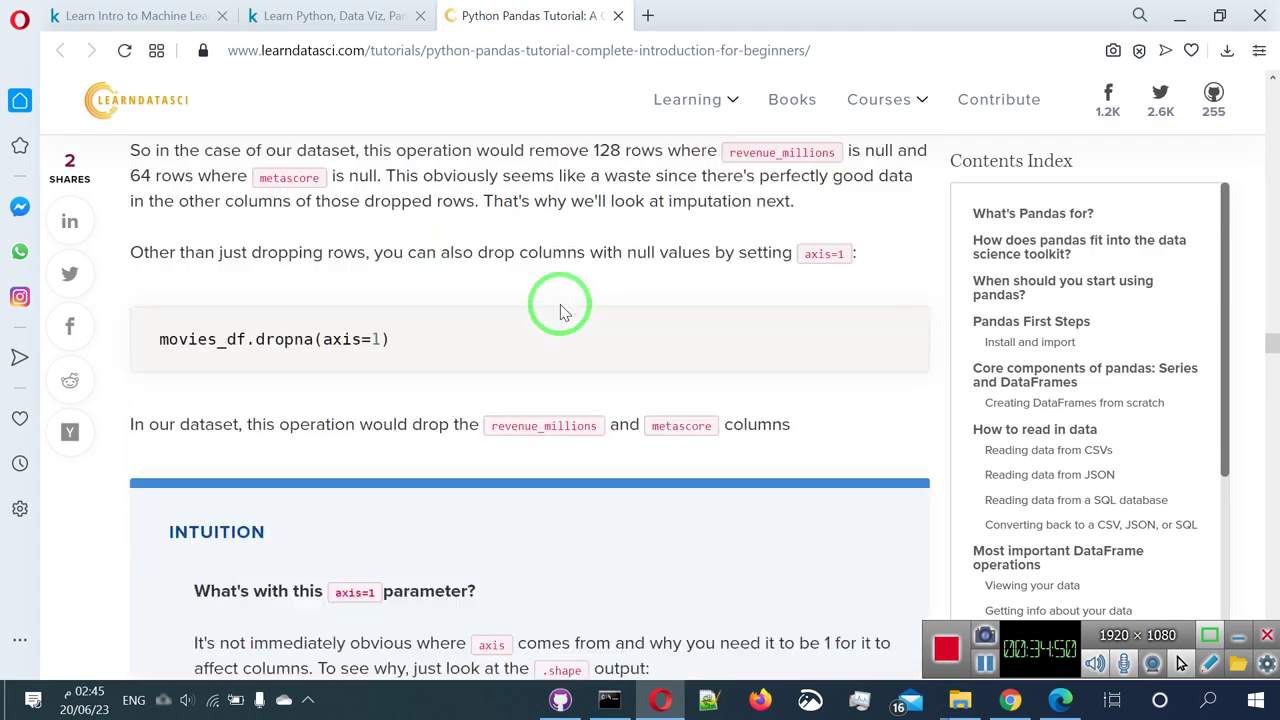
{"action": "scroll", "coordinate": [565, 313], "scroll_direction": "up", "scroll_amount": 3}
{"action": "scroll", "coordinate": [559, 313], "scroll_direction": "up", "scroll_amount": 10}
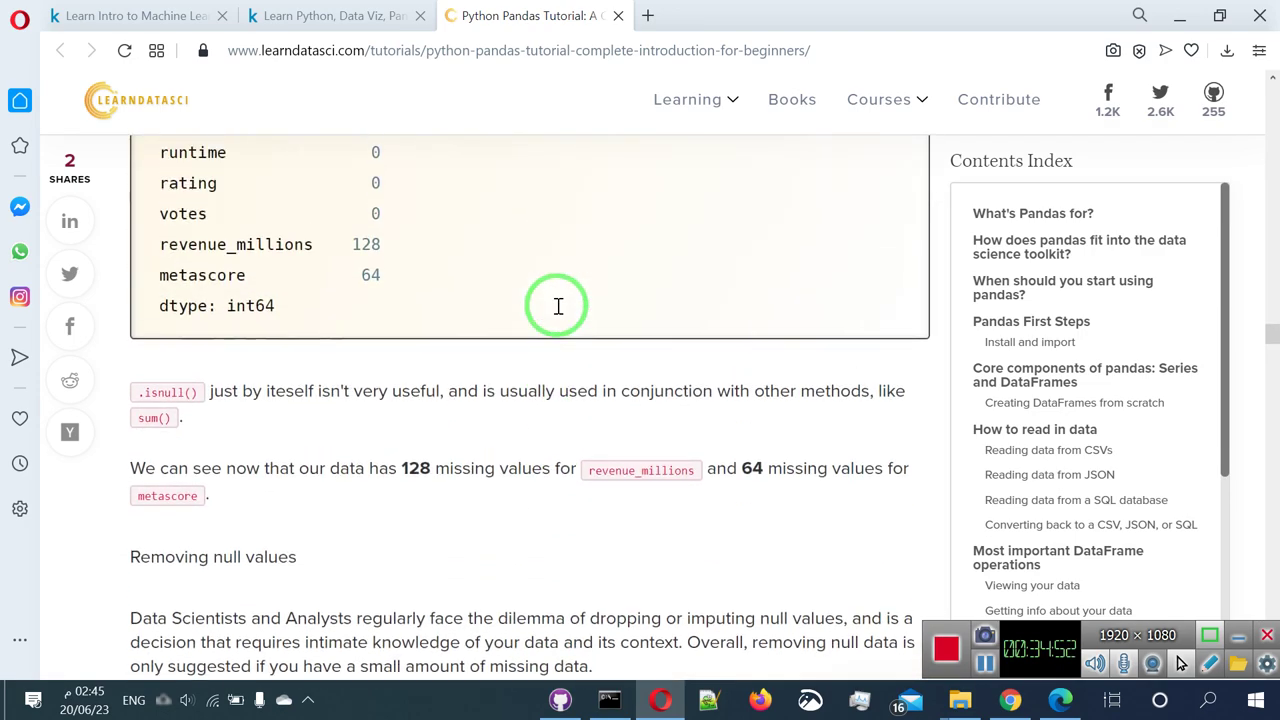
{"action": "scroll", "coordinate": [559, 313], "scroll_direction": "up", "scroll_amount": 10}
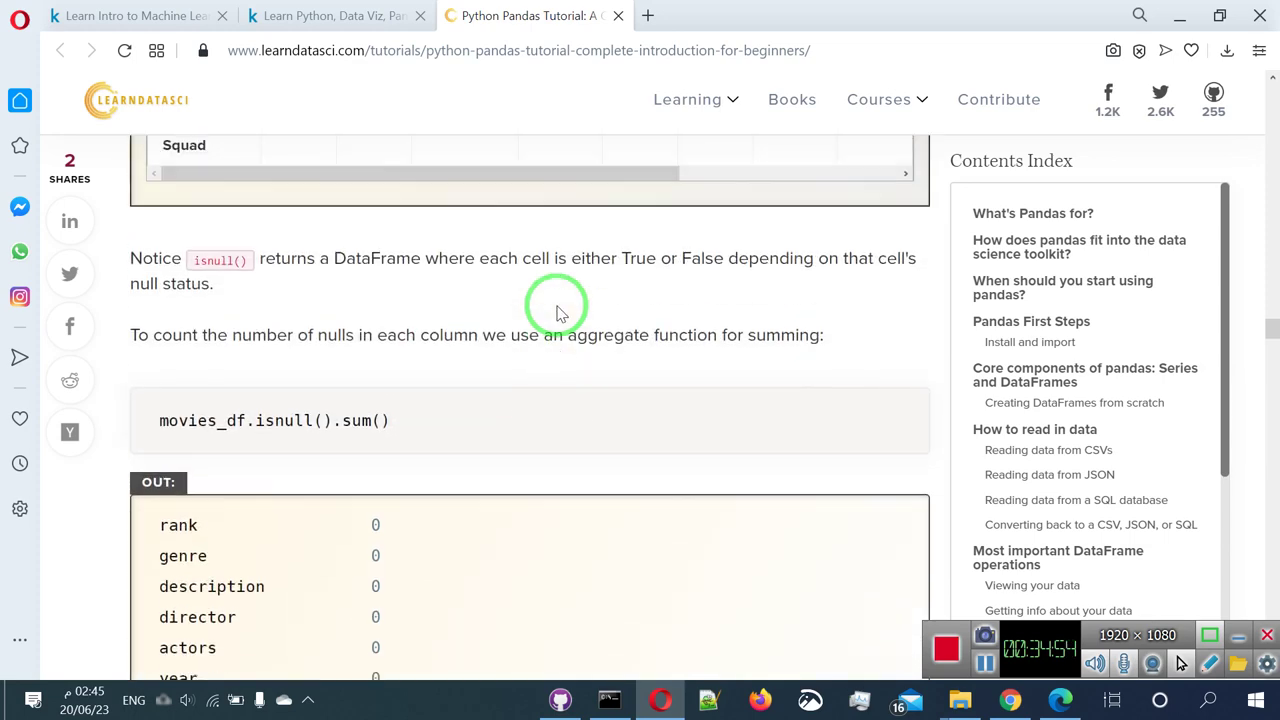
{"action": "scroll", "coordinate": [559, 313], "scroll_direction": "up", "scroll_amount": 10}
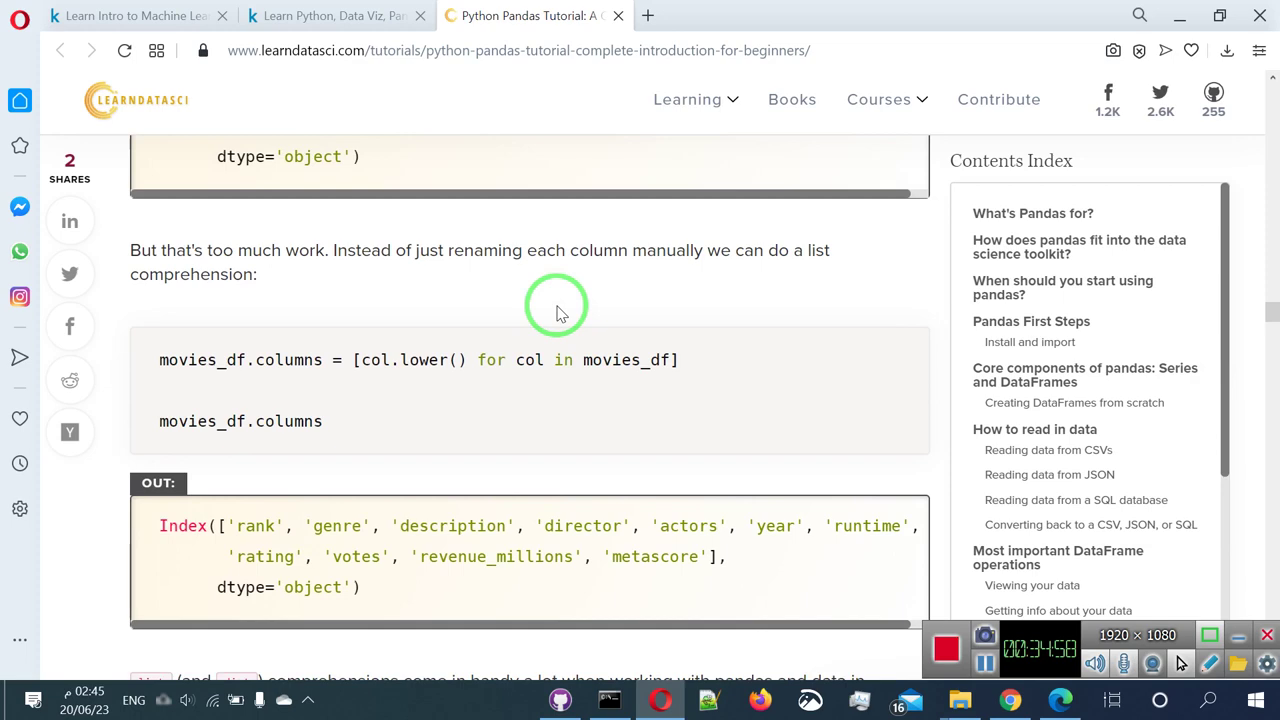
{"action": "scroll", "coordinate": [559, 313], "scroll_direction": "down", "scroll_amount": 5}
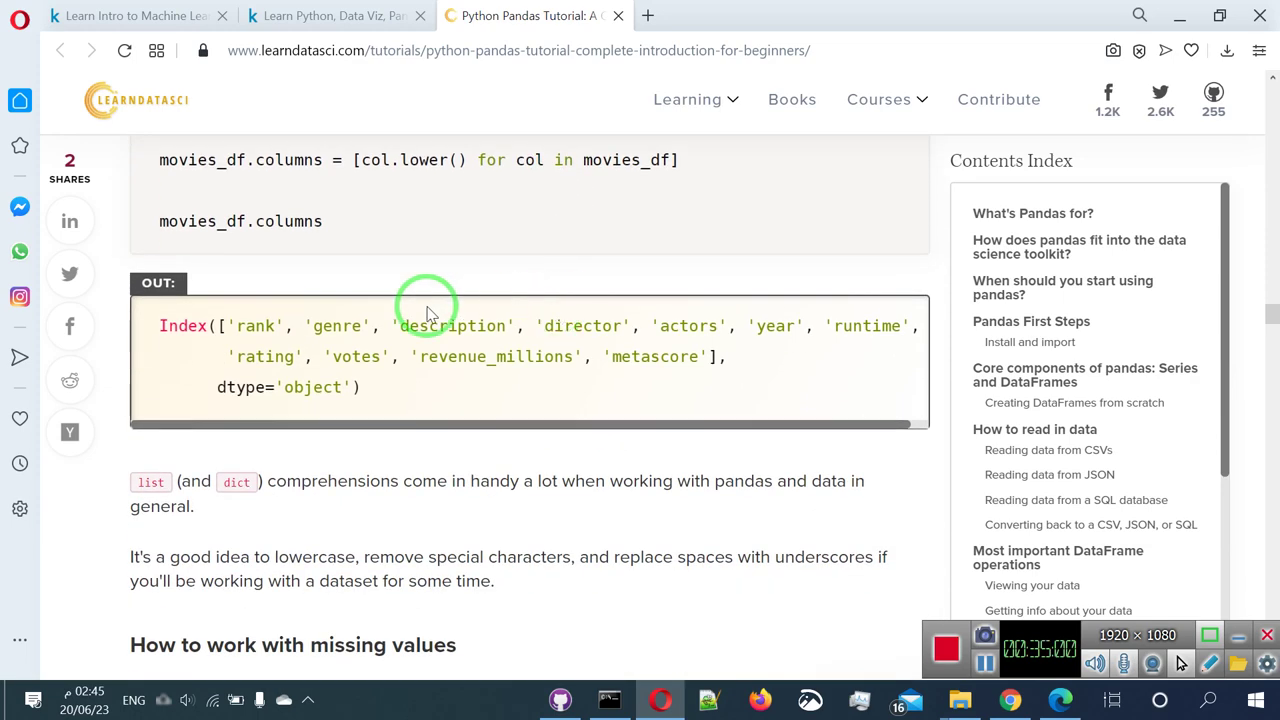
{"action": "scroll", "coordinate": [397, 312], "scroll_direction": "down", "scroll_amount": 3}
{"action": "scroll", "coordinate": [200, 282], "scroll_direction": "up", "scroll_amount": 1}
{"action": "left_click_drag", "start_coordinate": [112, 242], "coordinate": [478, 255]}
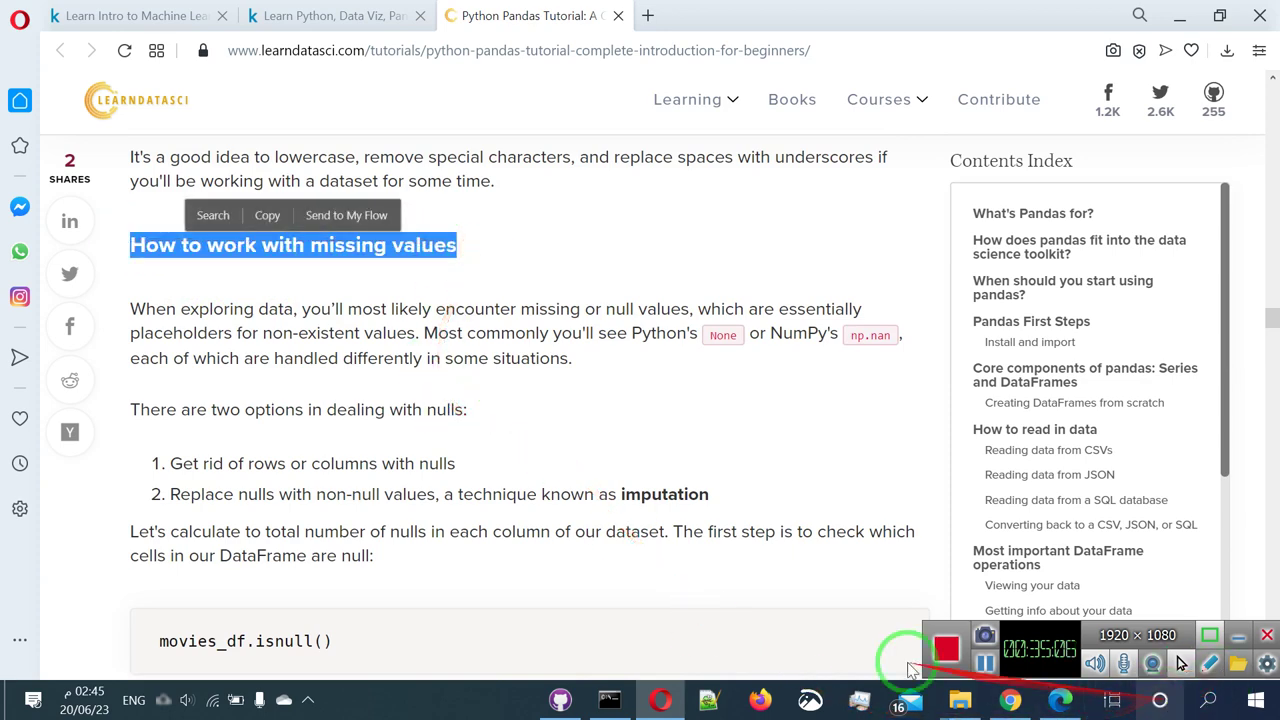
Switch to Excel and create a blank workbook.
{"action": "key", "text": "super"}
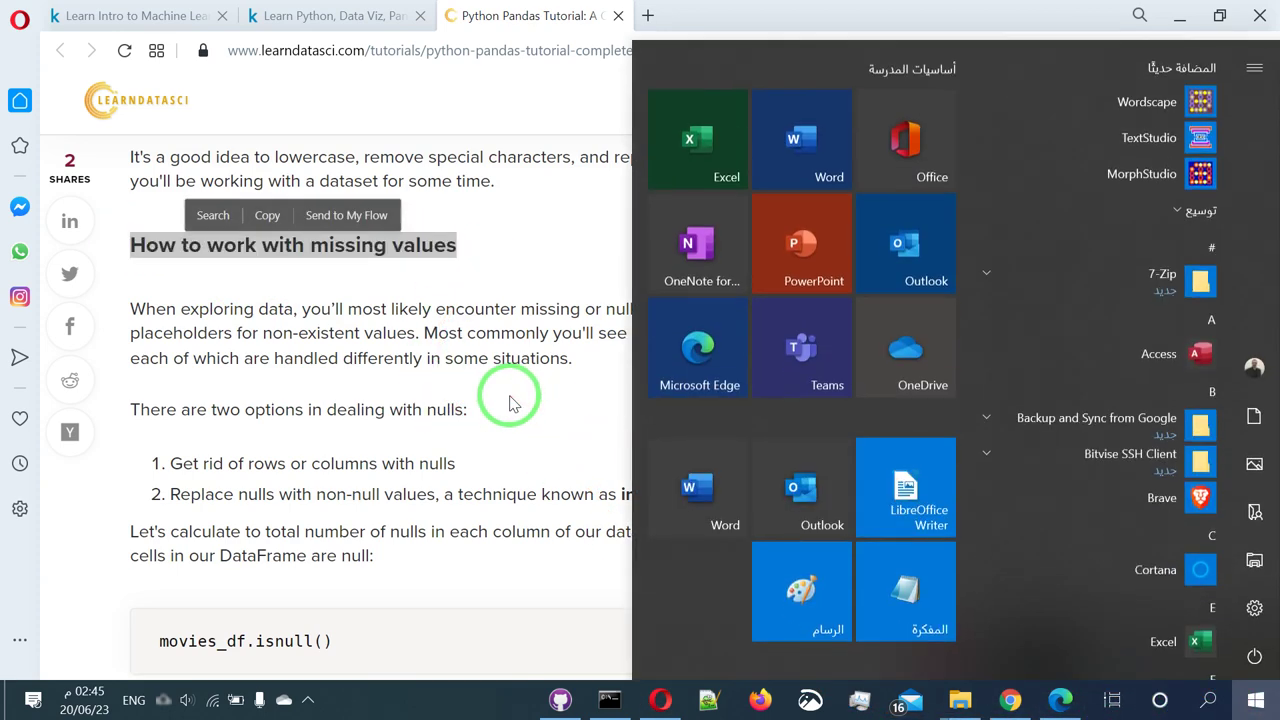
{"action": "type", "text": "exce"}
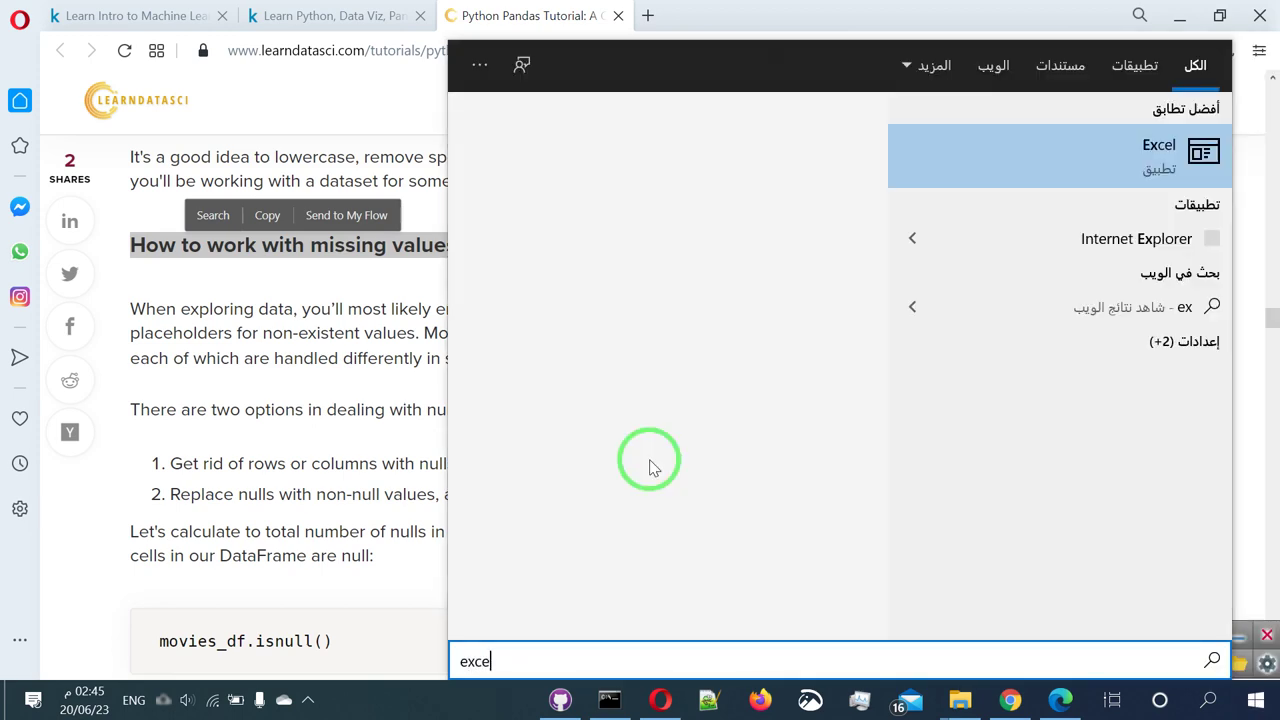
{"action": "key", "text": "Return"}
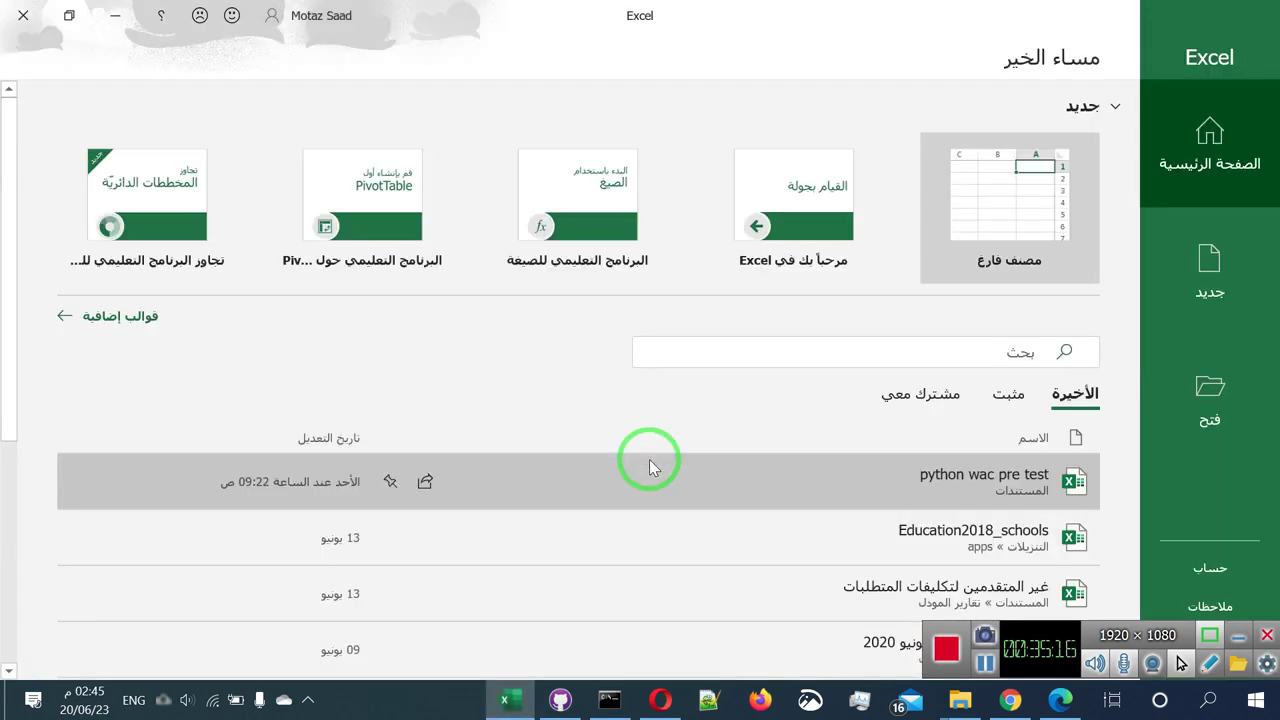
{"action": "left_click_drag", "start_coordinate": [578, 438], "coordinate": [838, 300]}
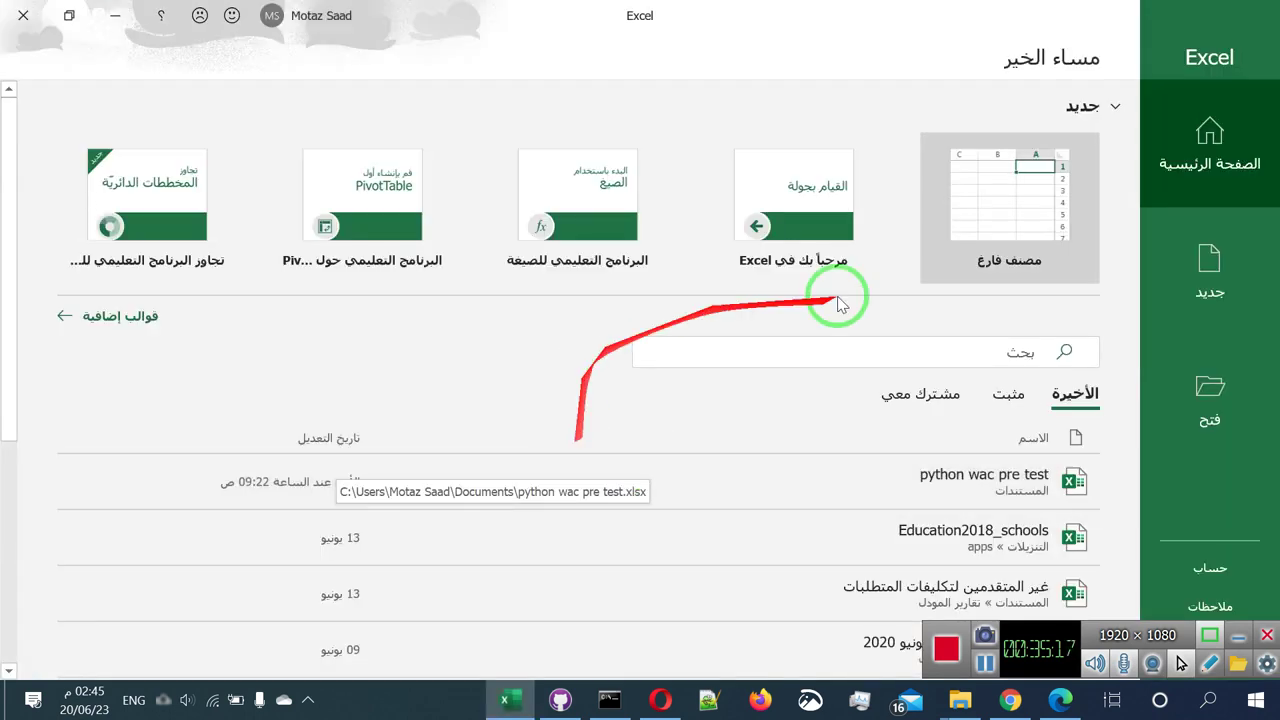
{"action": "left_click", "coordinate": [968, 236]}
{"action": "mouse_move", "coordinate": [410, 148]}
{"action": "left_mouse_down"}
{"action": "mouse_move", "coordinate": [351, 143]}
{"action": "mouse_move", "coordinate": [743, 491]}
{"action": "mouse_move", "coordinate": [817, 186]}
{"action": "left_mouse_up"}
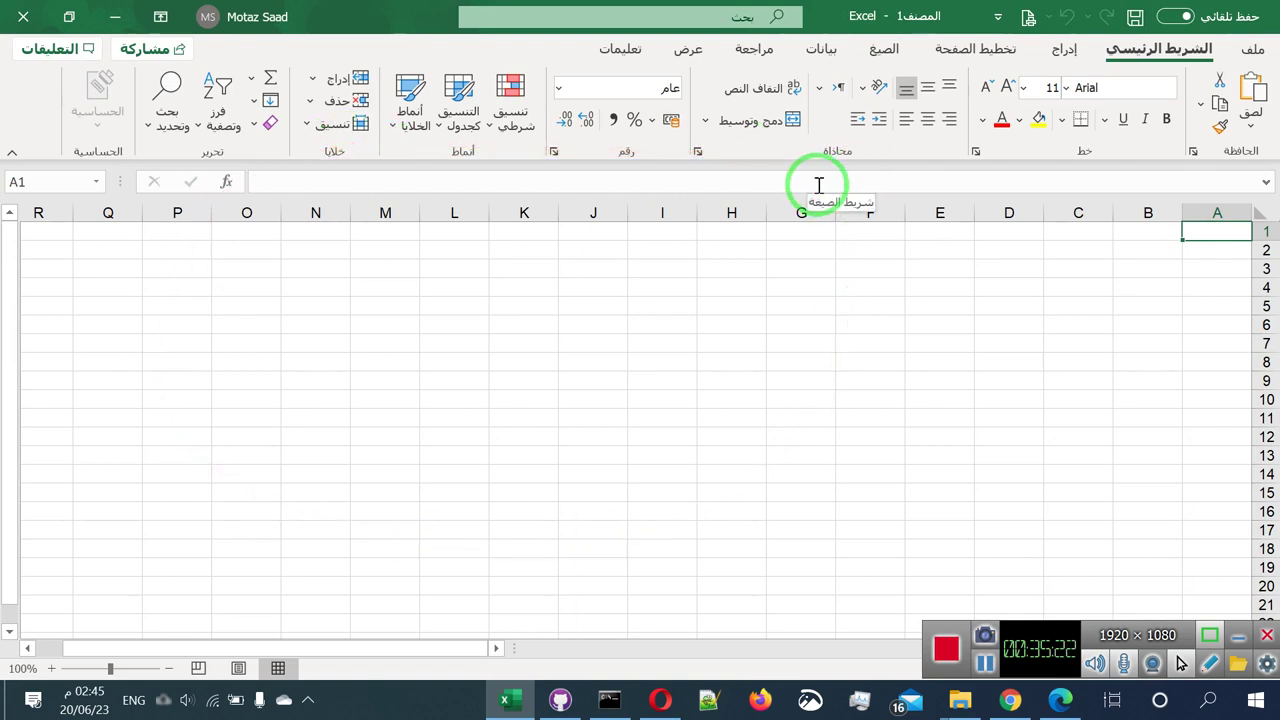
Enter A and B as column headers in cells A1 and B1.
{"action": "type", "text": "A"}
{"action": "key", "text": "Tab"}
{"action": "type", "text": "B"}
{"action": "key", "text": "shift+Tab"}
{"action": "key", "text": "Tab"}
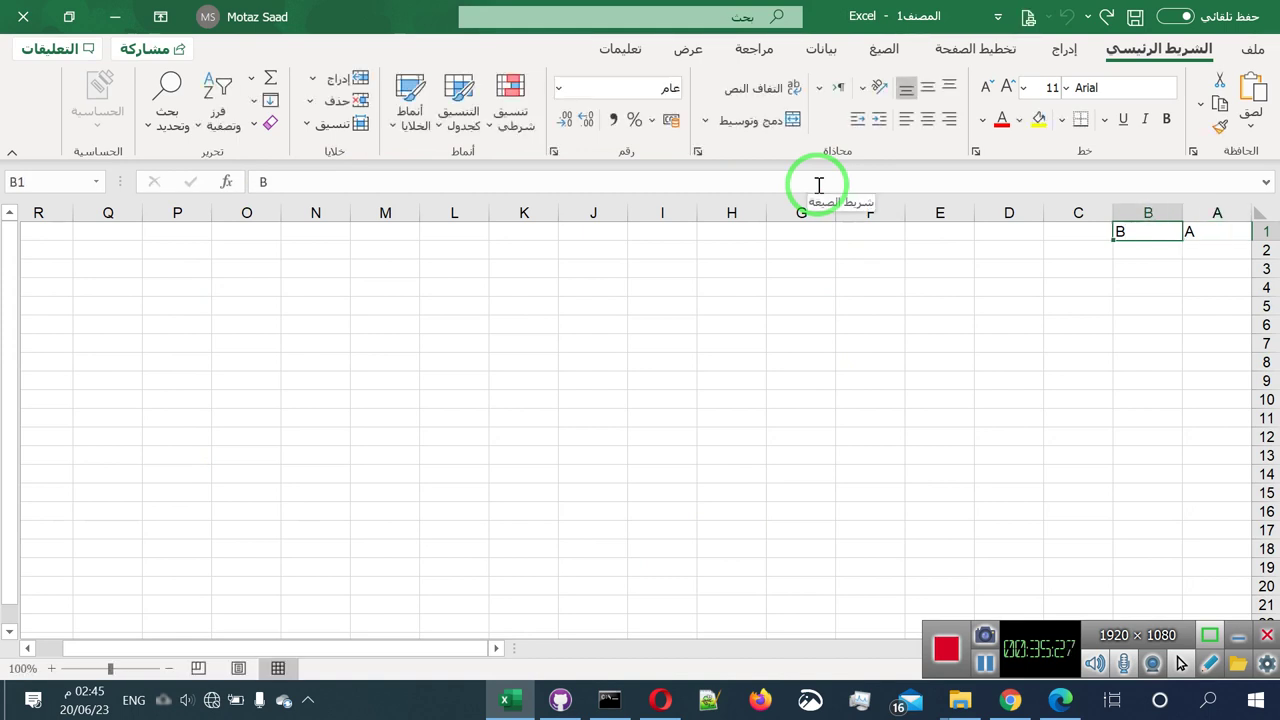
Replace the headers in cells A1 and B1 with Room and Area.
{"action": "key", "text": "shift+Tab"}
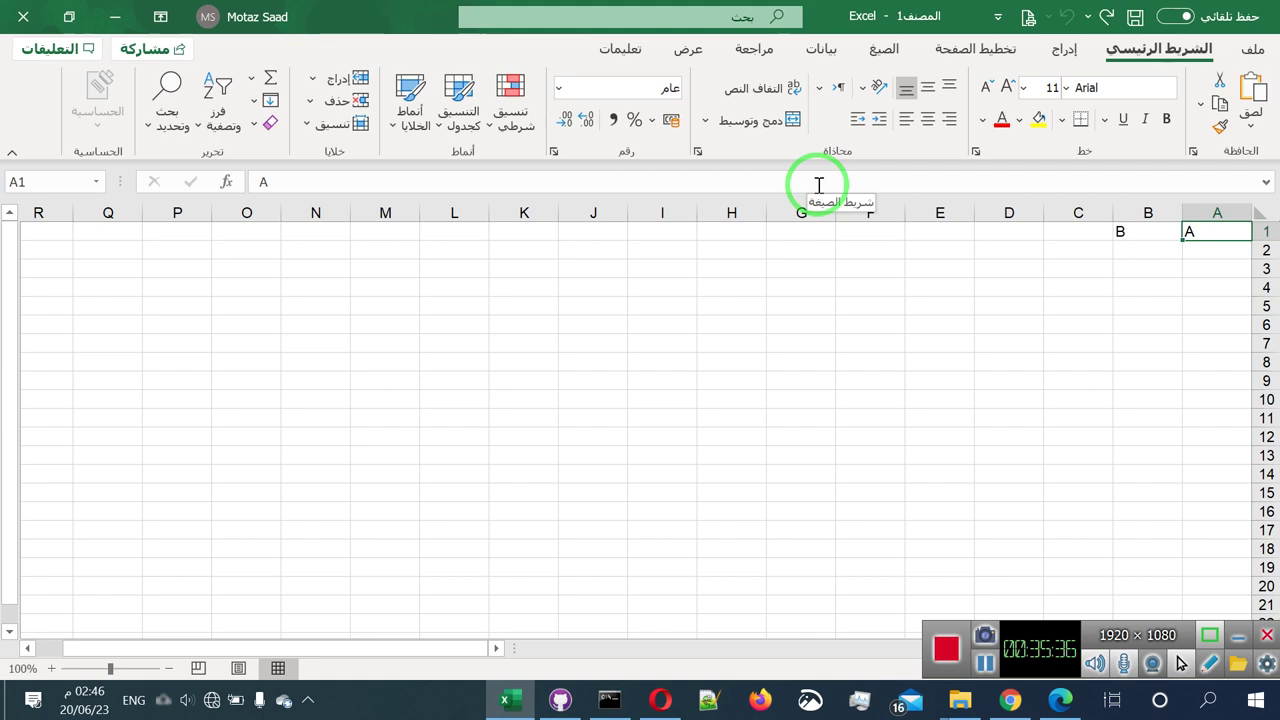
{"action": "type", "text": "Roo"}
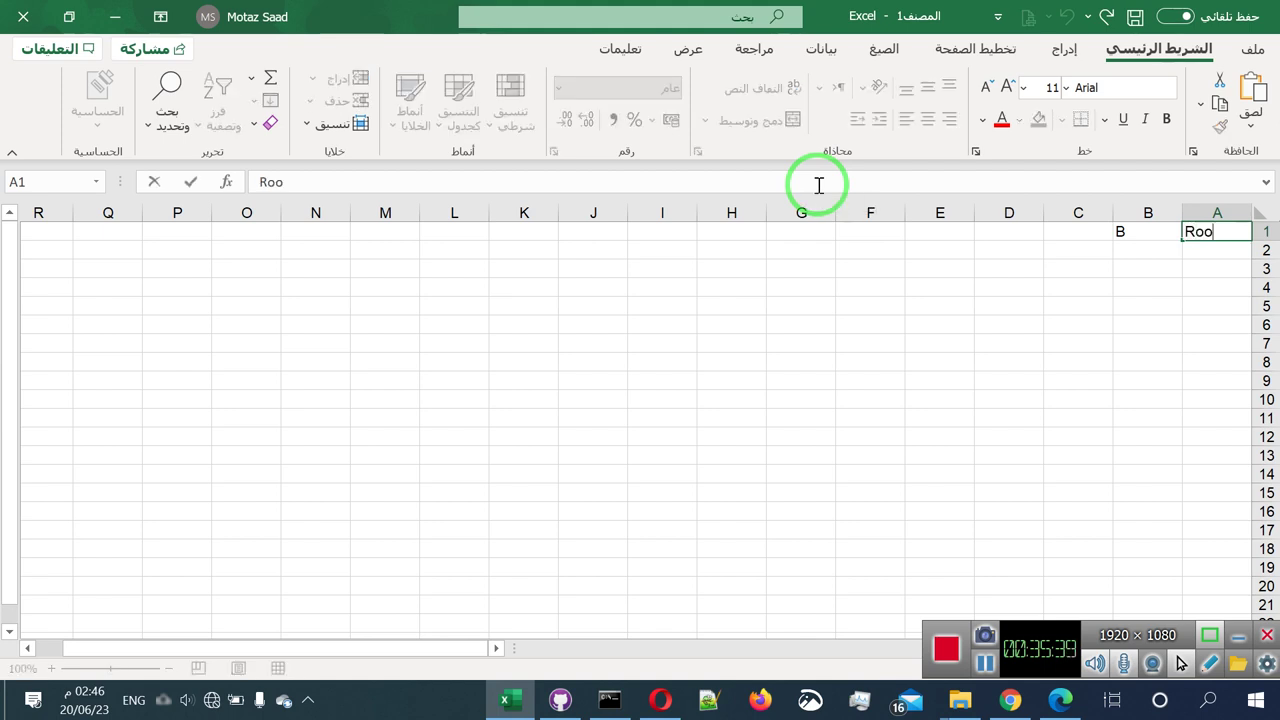
{"action": "type", "text": "m"}
{"action": "key", "text": "Tab"}
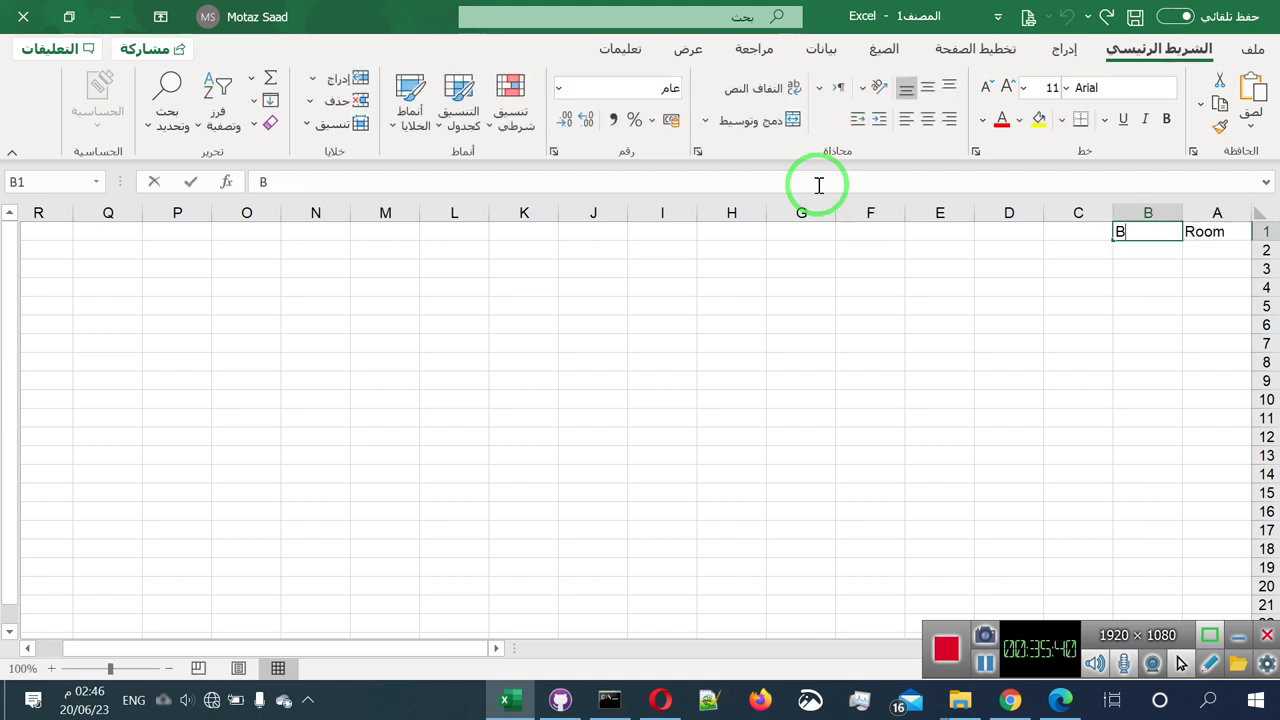
{"action": "type", "text": "Area"}
{"action": "key", "text": "Return"}
Fill row 2 with 3 under Room and 150 under Area.
{"action": "key", "text": "Right"}
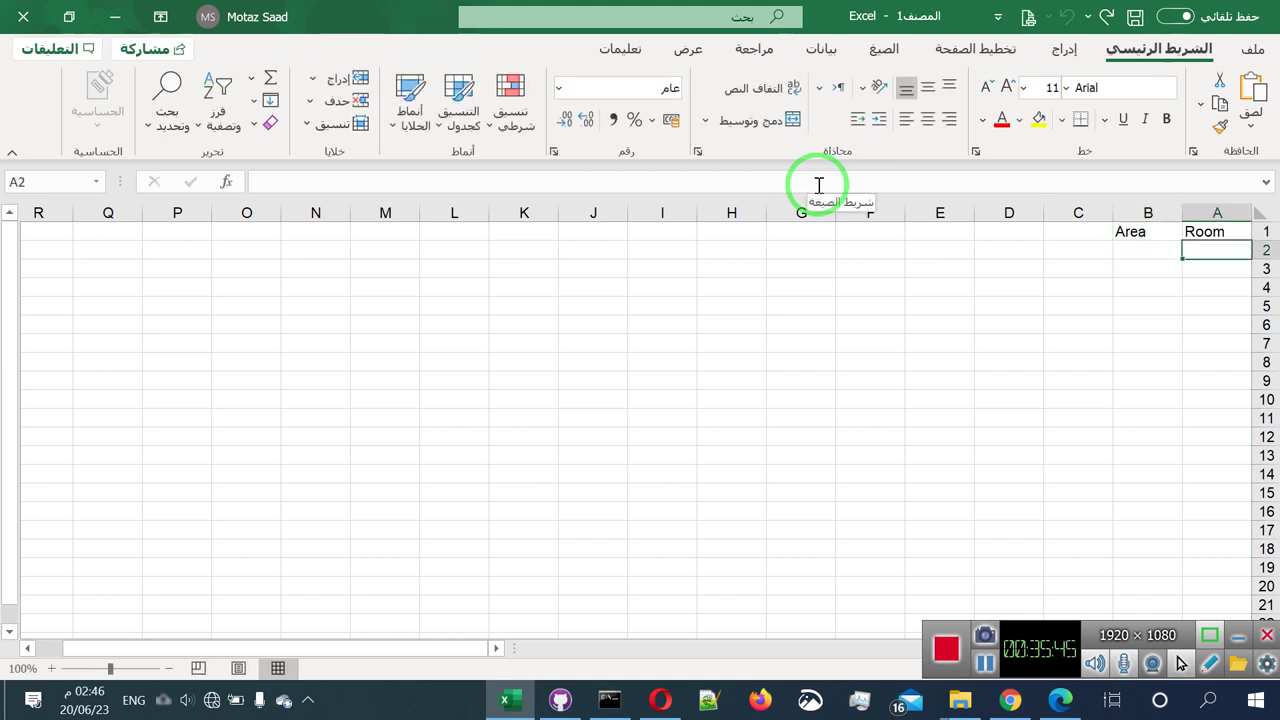
{"action": "type", "text": "3"}
{"action": "key", "text": "Tab"}
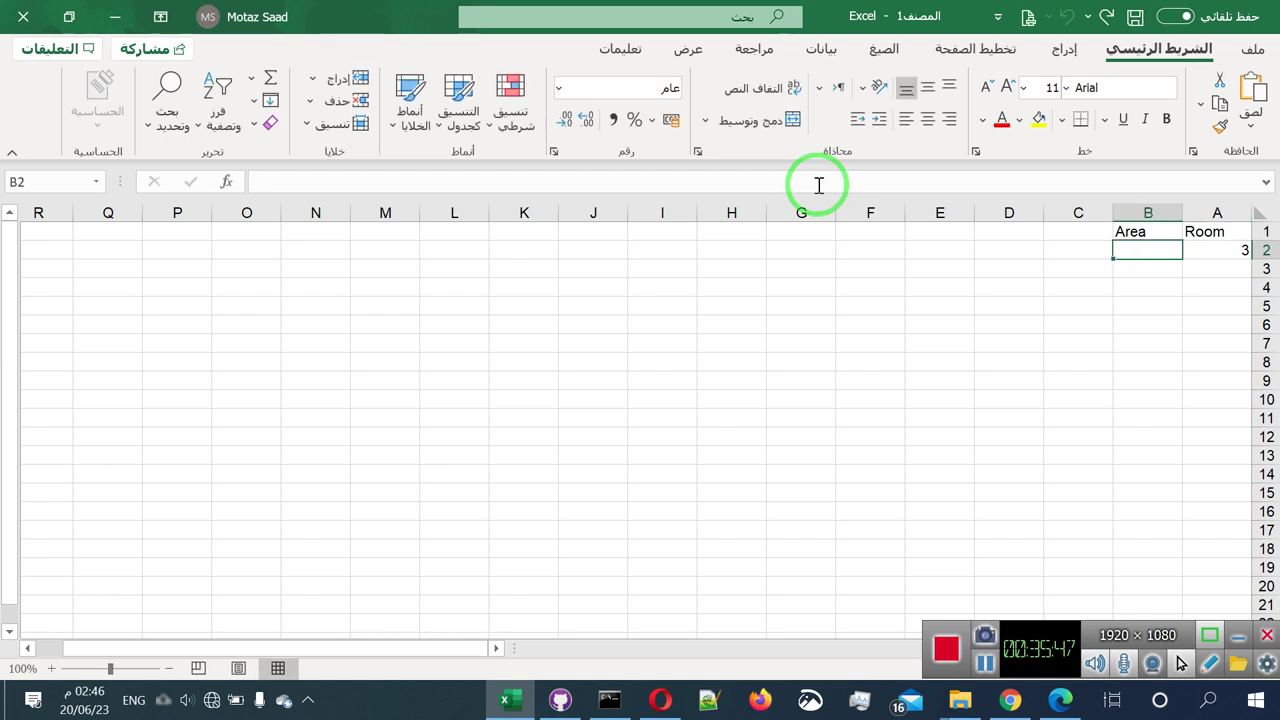
{"action": "type", "text": "150"}
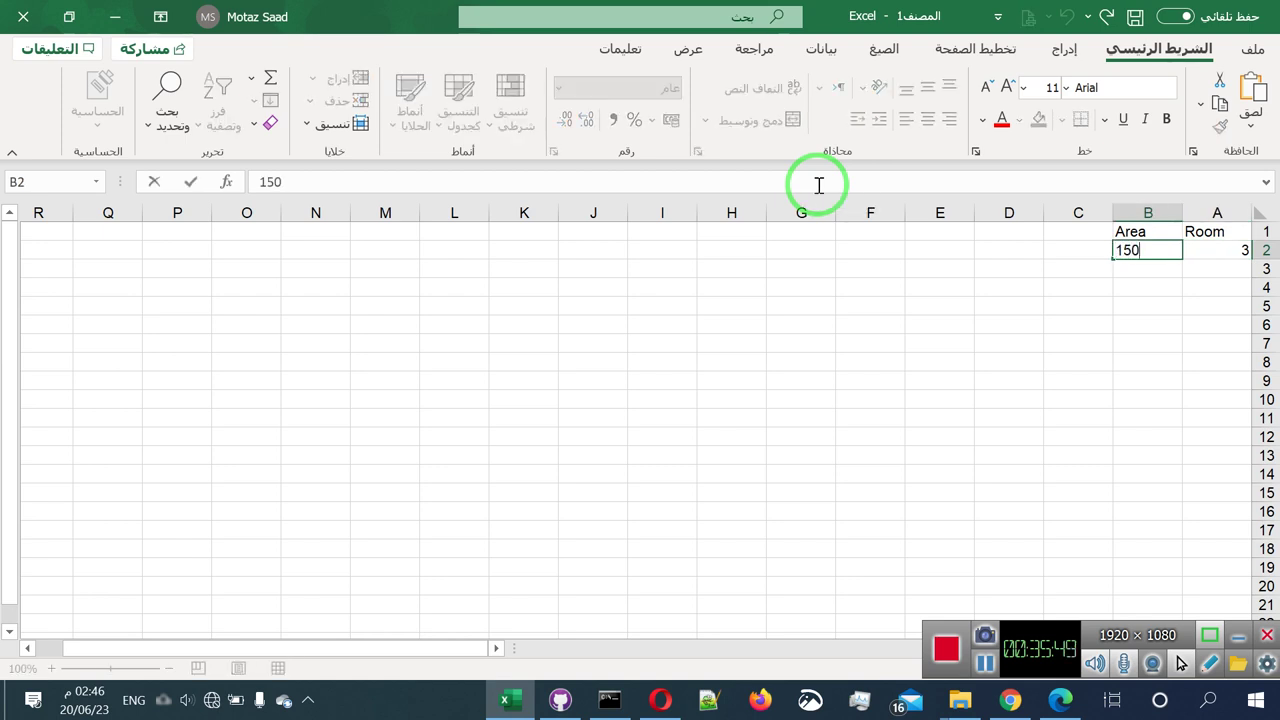
{"action": "key", "text": "Return"}
Fill row 3 with 1 under Room and 18 under Area.
{"action": "key", "text": "Right"}
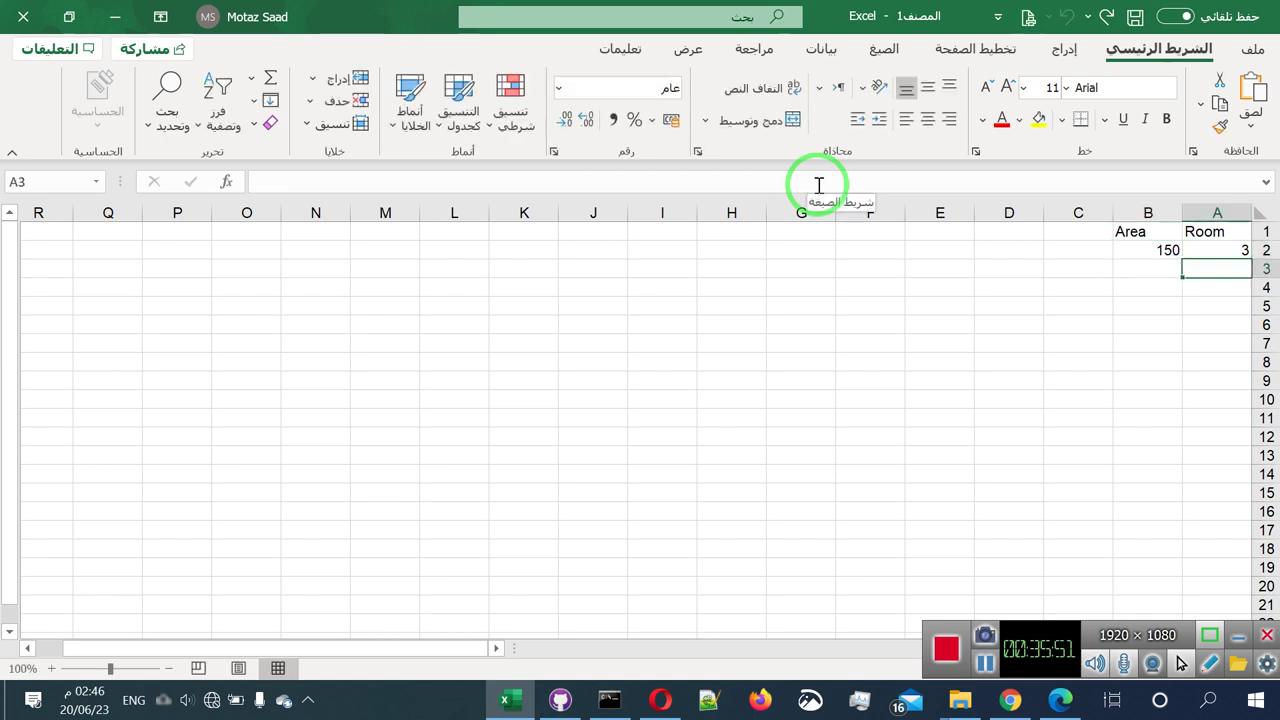
{"action": "type", "text": "1"}
{"action": "key", "text": "Tab"}
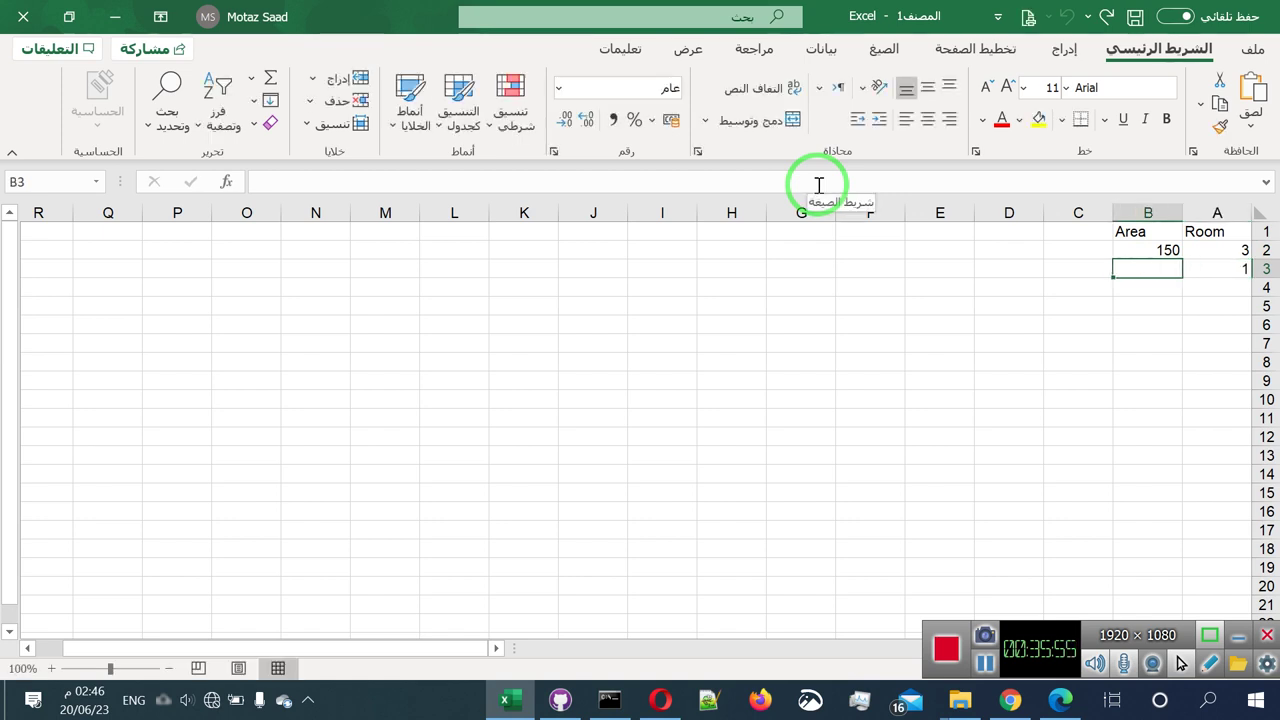
{"action": "type", "text": "18"}
{"action": "key", "text": "Return"}
Fill row 4 with 4 under Room and 200 under Area.
{"action": "key", "text": "Right"}
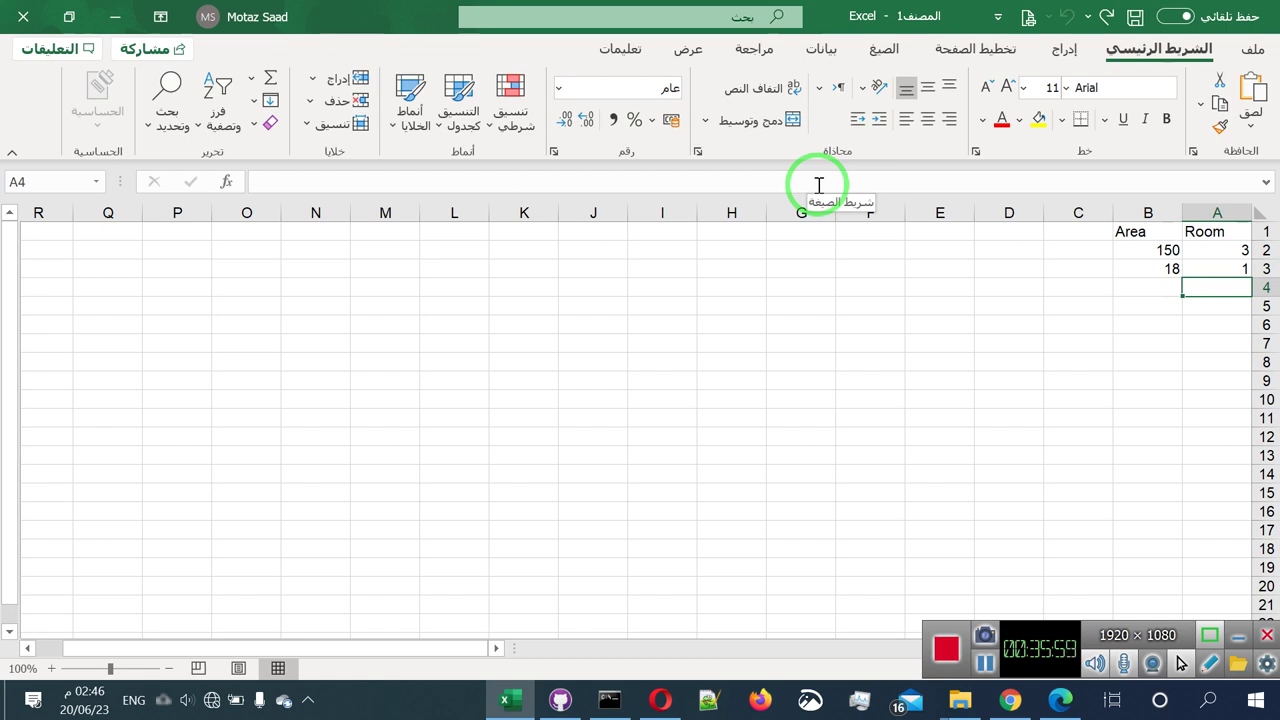
{"action": "type", "text": "4"}
{"action": "key", "text": "Tab"}
{"action": "type", "text": "200"}
{"action": "key", "text": "Return"}
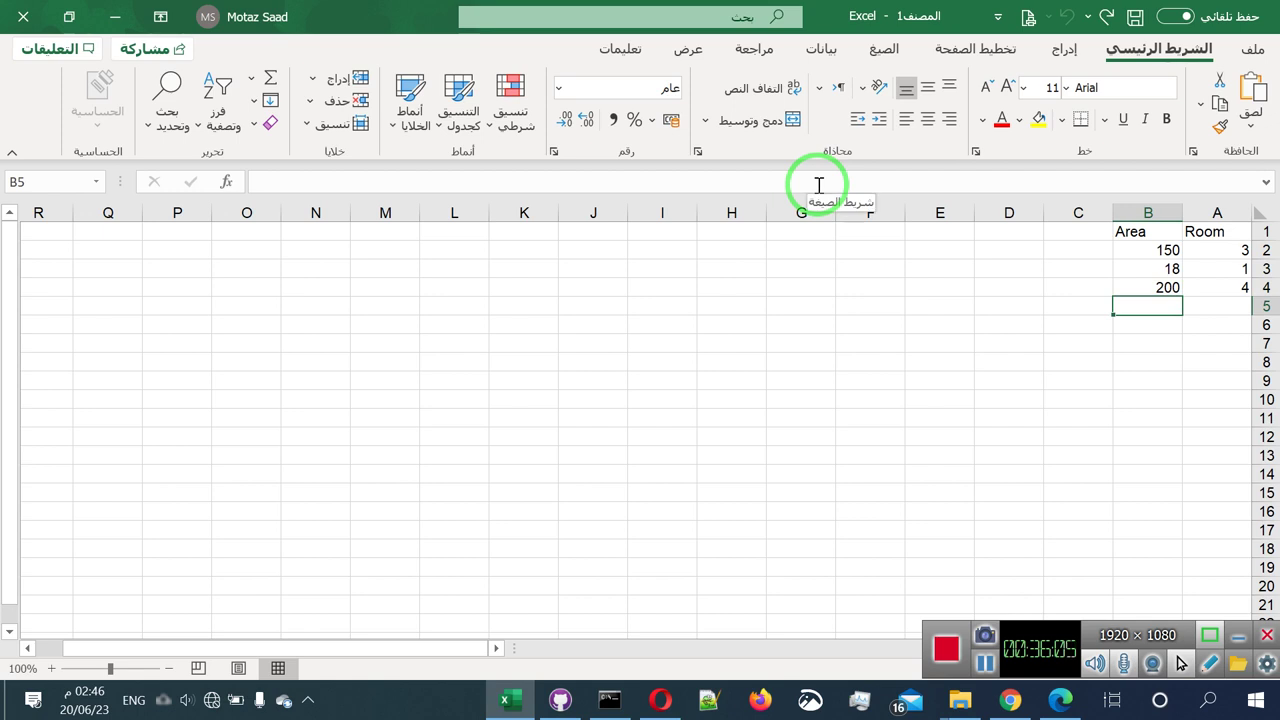
Mark the Room value in row 5 as missing with a question mark and enter 130 under Area.
{"action": "key", "text": "Right"}
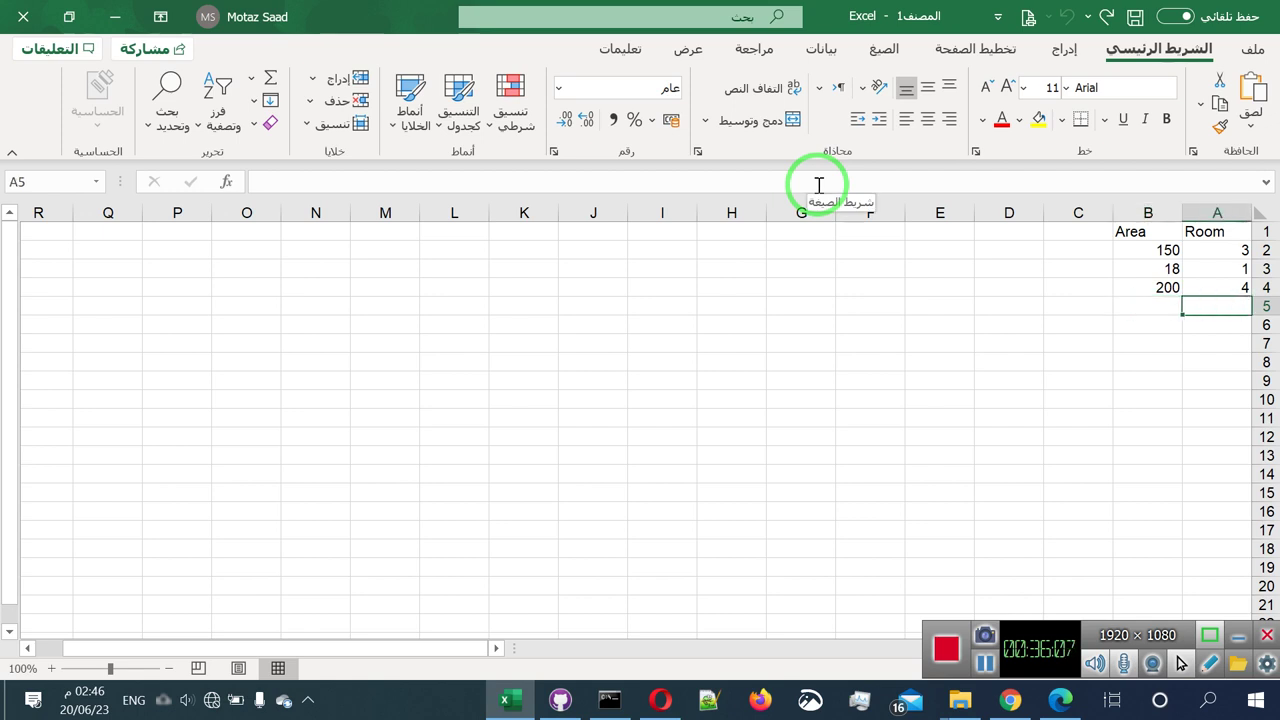
{"action": "type", "text": "?"}
{"action": "key", "text": "Left"}
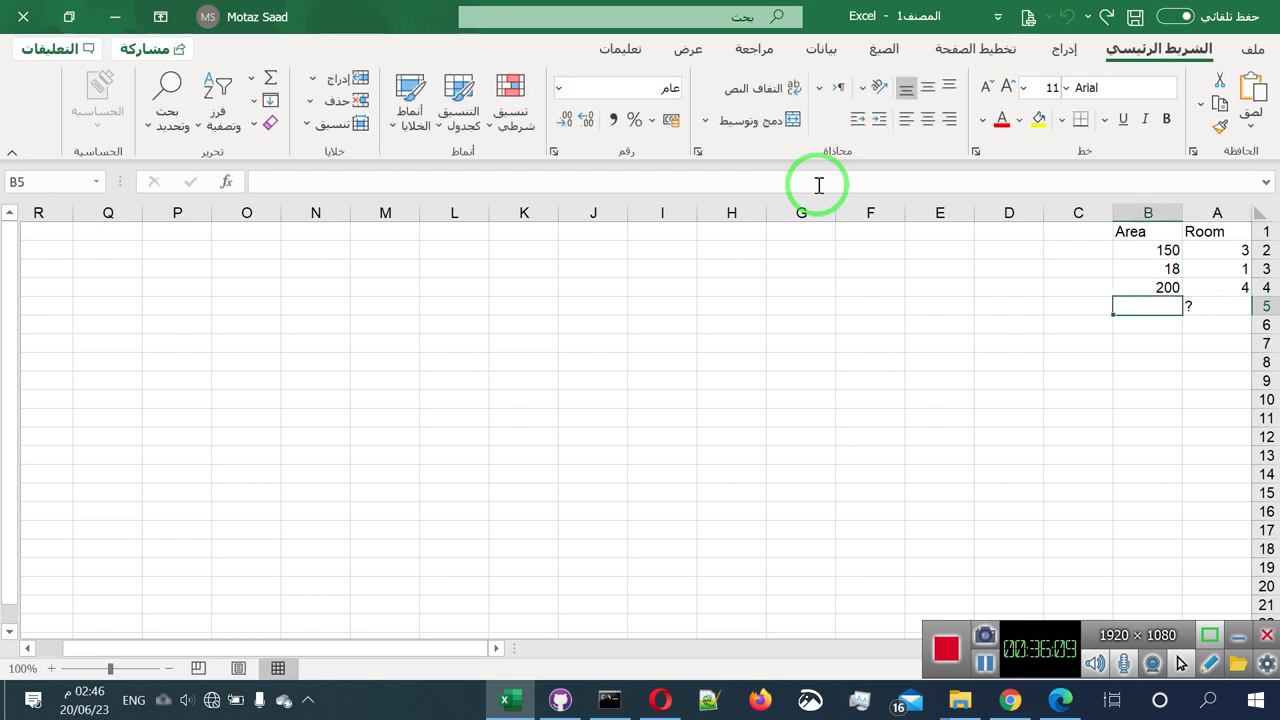
{"action": "type", "text": "139"}
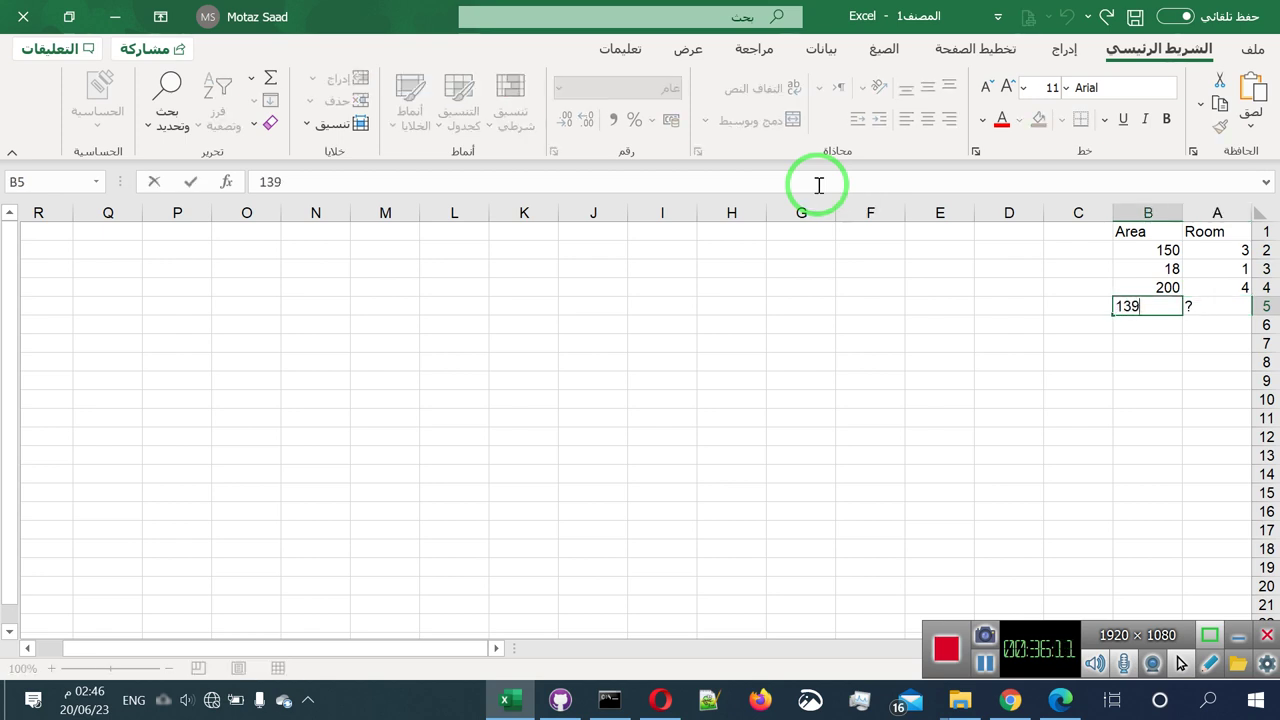
{"action": "key", "text": "BackSpace"}
{"action": "type", "text": "0\\"}
{"action": "key", "text": "BackSpace"}
{"action": "key", "text": "Return"}
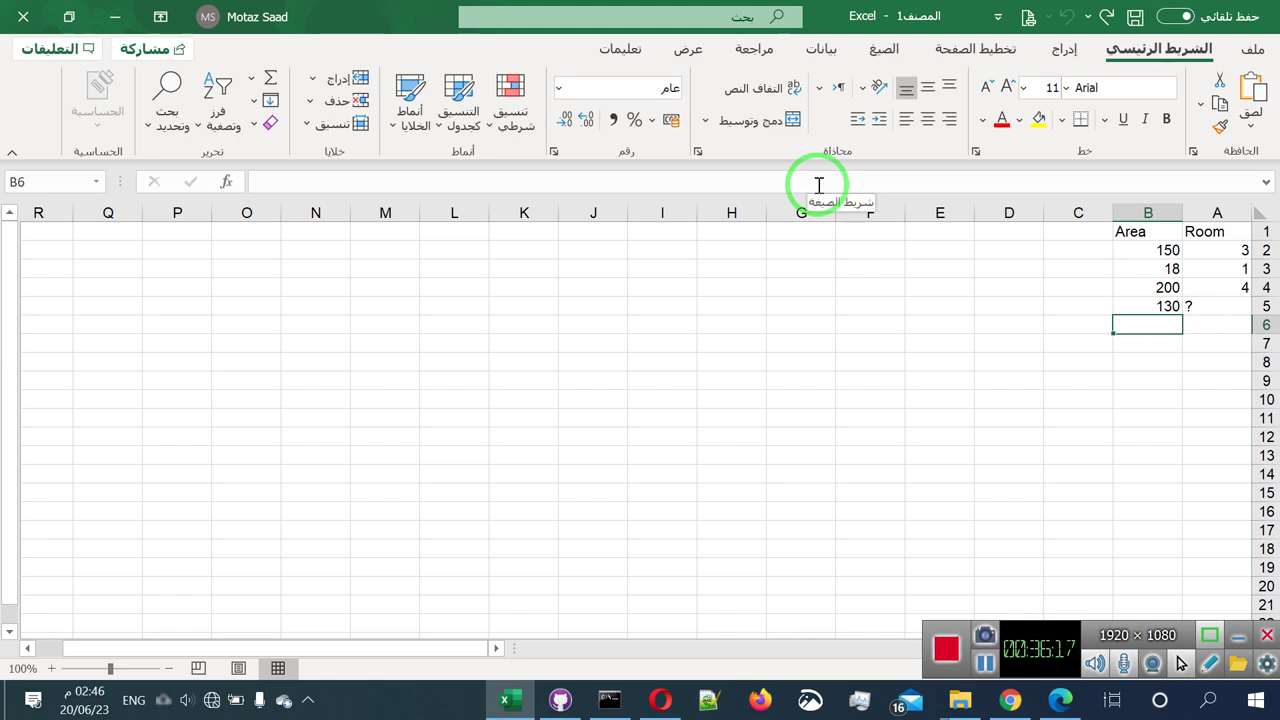
Mark the Area value in row 6 as missing with a question mark and enter 2 under Room.
{"action": "type", "text": "?"}
{"action": "key", "text": "Right"}
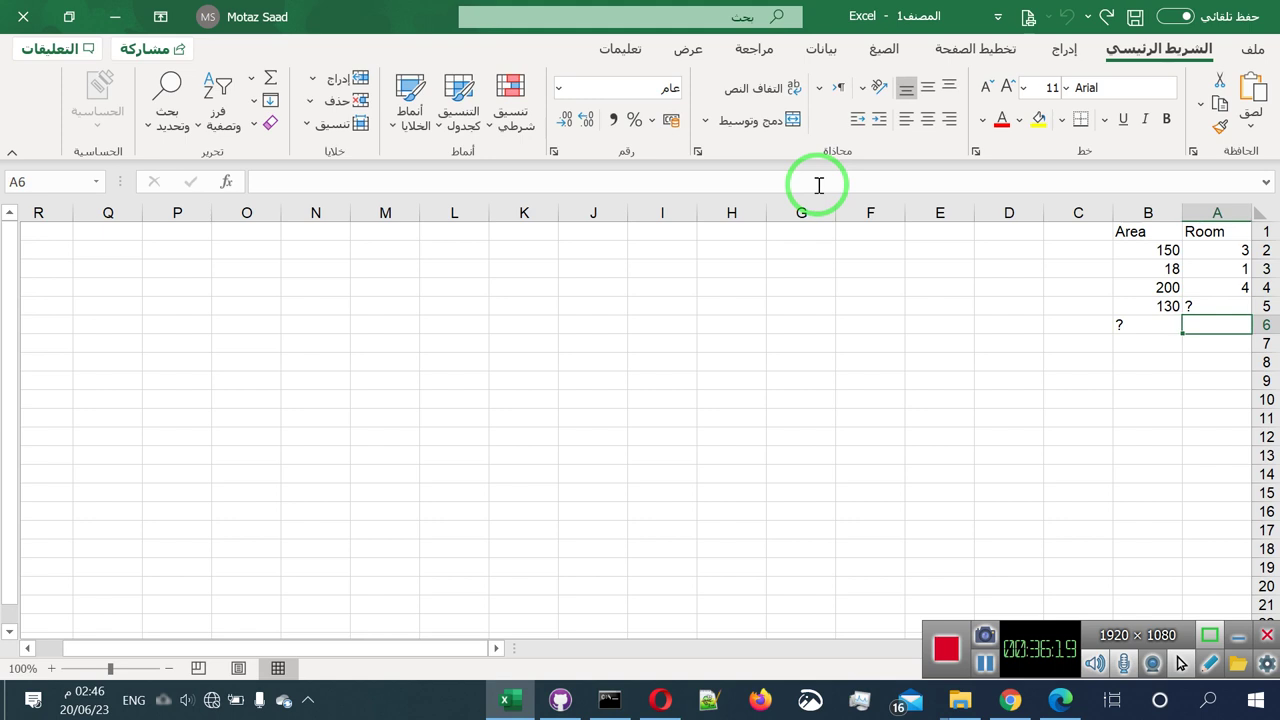
{"action": "type", "text": "2"}
{"action": "key", "text": "Return"}
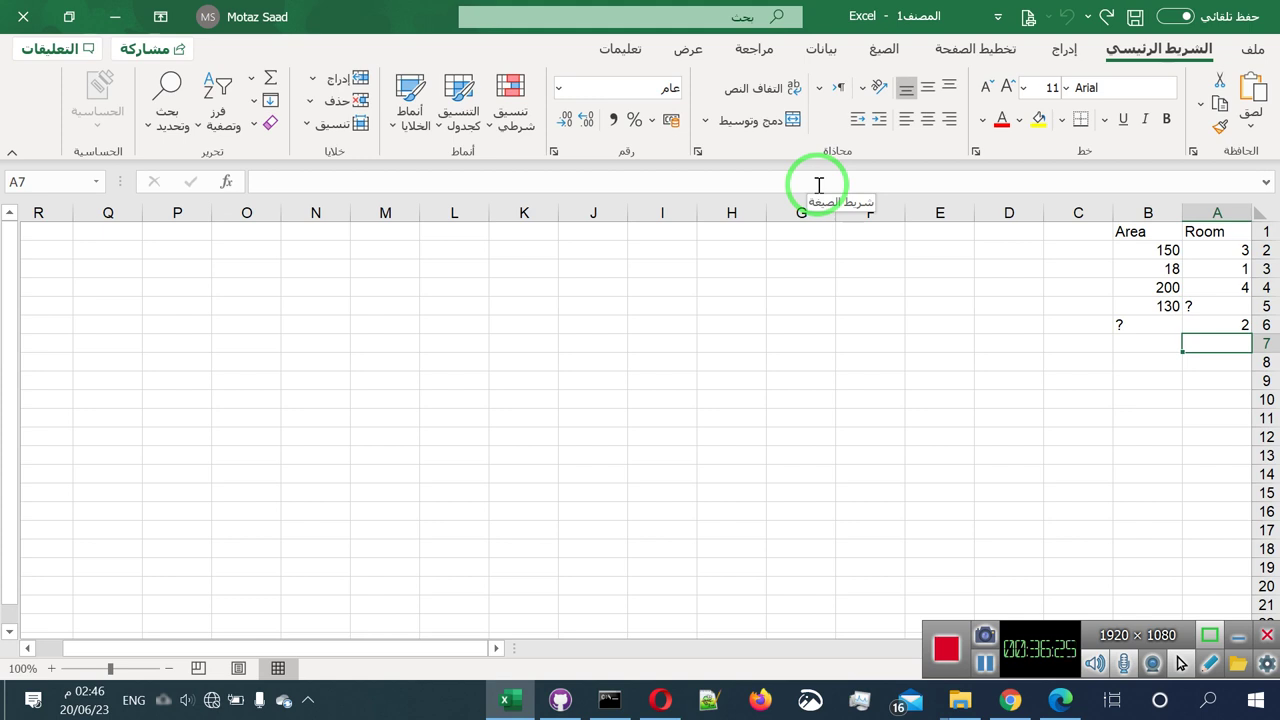
Mark both the Room and Area values in row 7 as missing with question marks.
{"action": "type", "text": "?"}
{"action": "key", "text": "Left"}
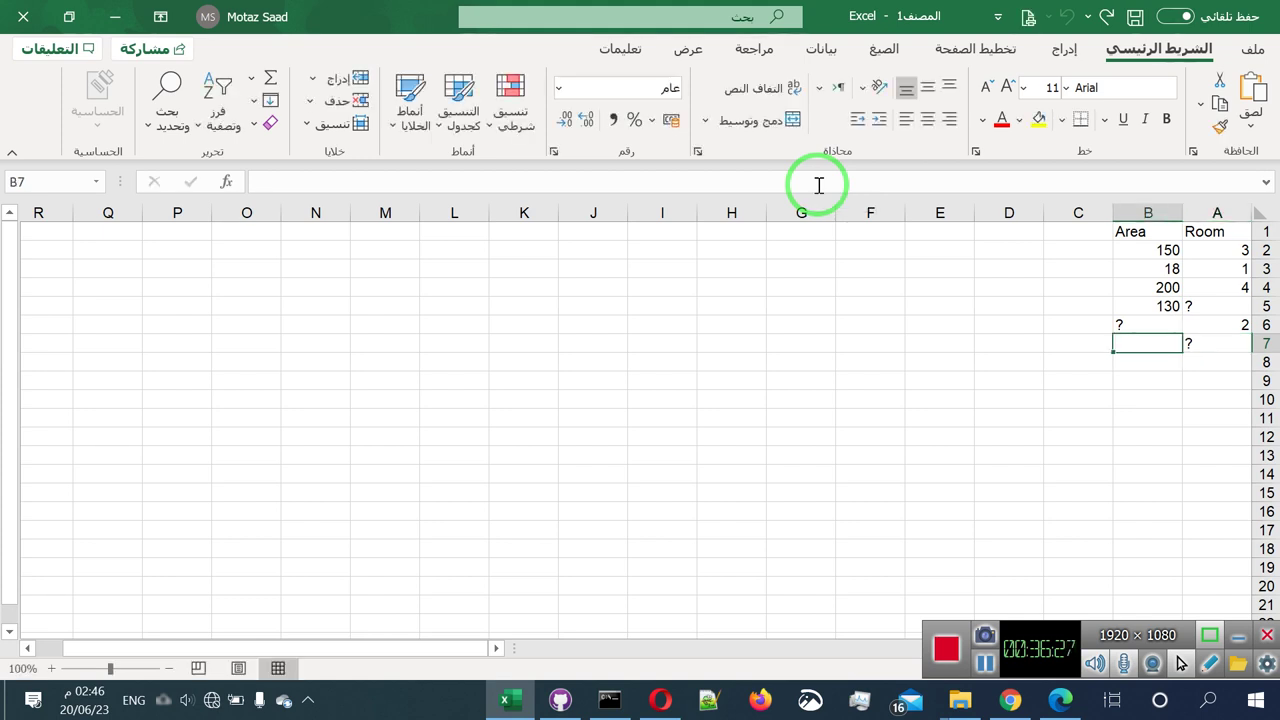
{"action": "type", "text": "?"}
{"action": "key", "text": "Left"}
{"action": "key", "text": "Down"}
{"action": "key", "text": "Right"}
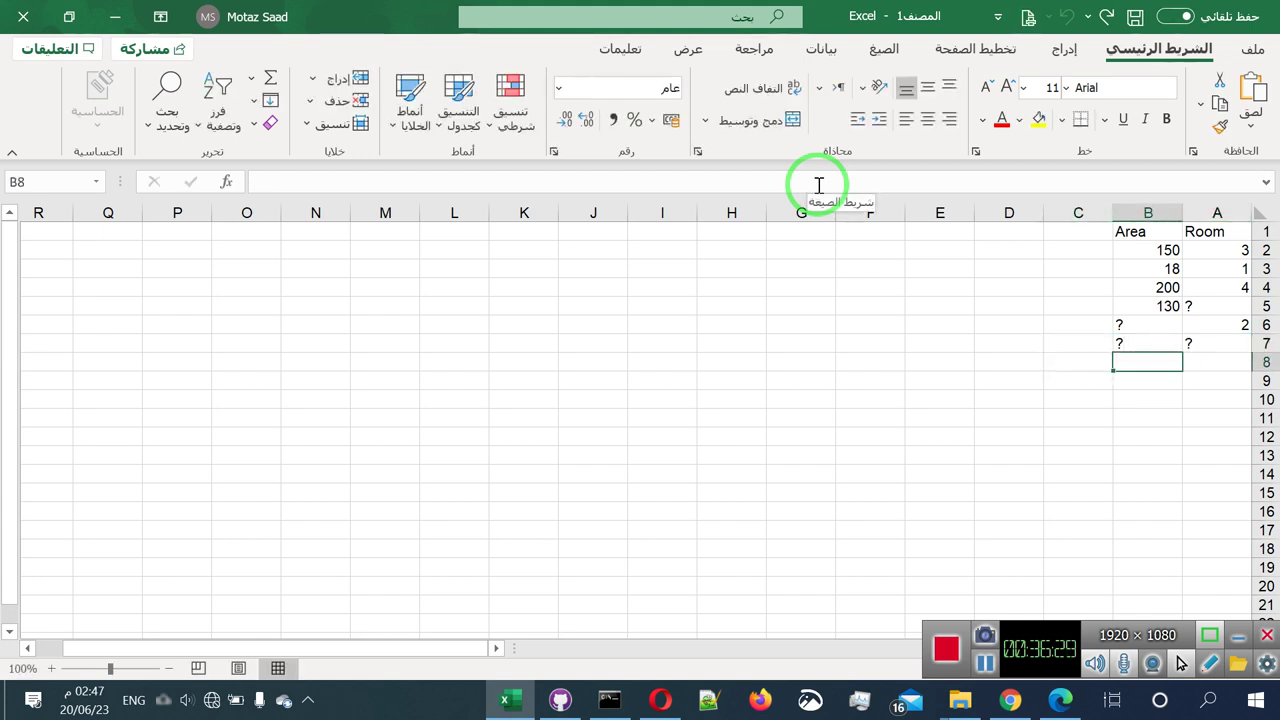
Centre the contents of the table A1:B7 both vertically and horizontally.
{"action": "key", "text": "Right"}
{"action": "key", "text": "Up"}
{"action": "key", "text": "Up"}
{"action": "key", "text": "Up"}
{"action": "key", "text": "Up"}
{"action": "key", "text": "Up"}
{"action": "key", "text": "Up"}
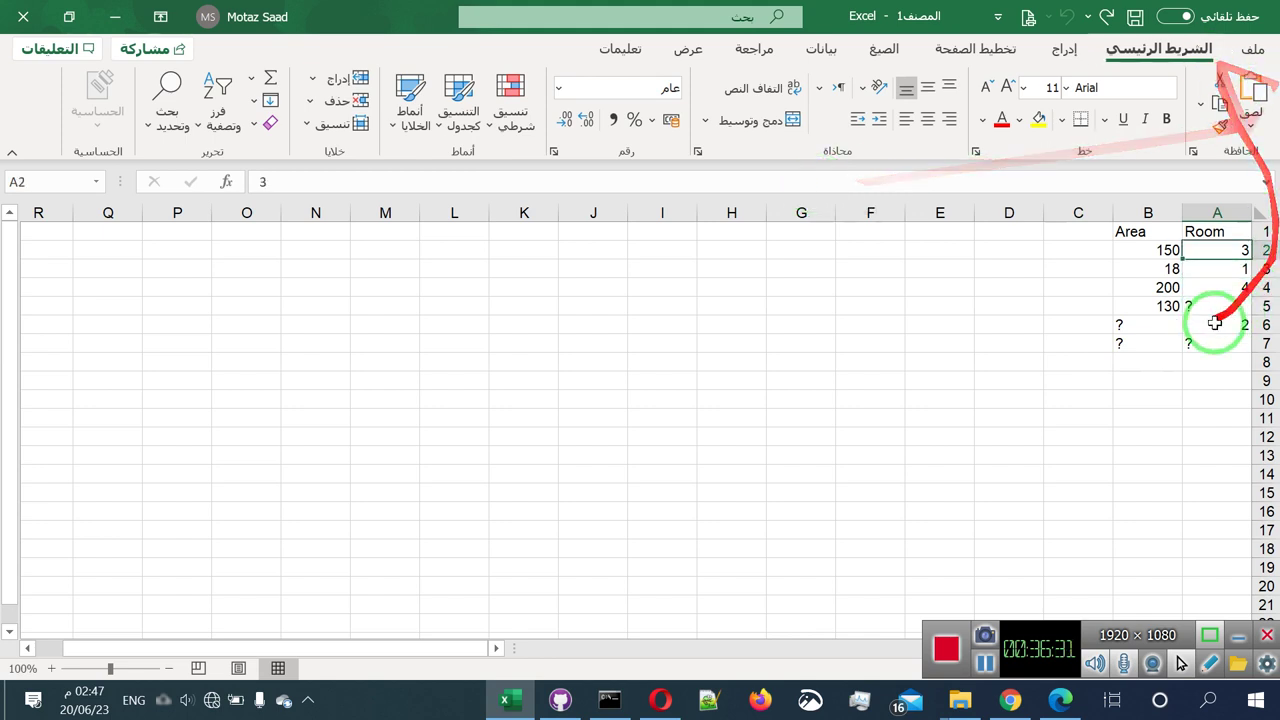
{"action": "left_click_drag", "start_coordinate": [1205, 233], "coordinate": [1145, 342]}
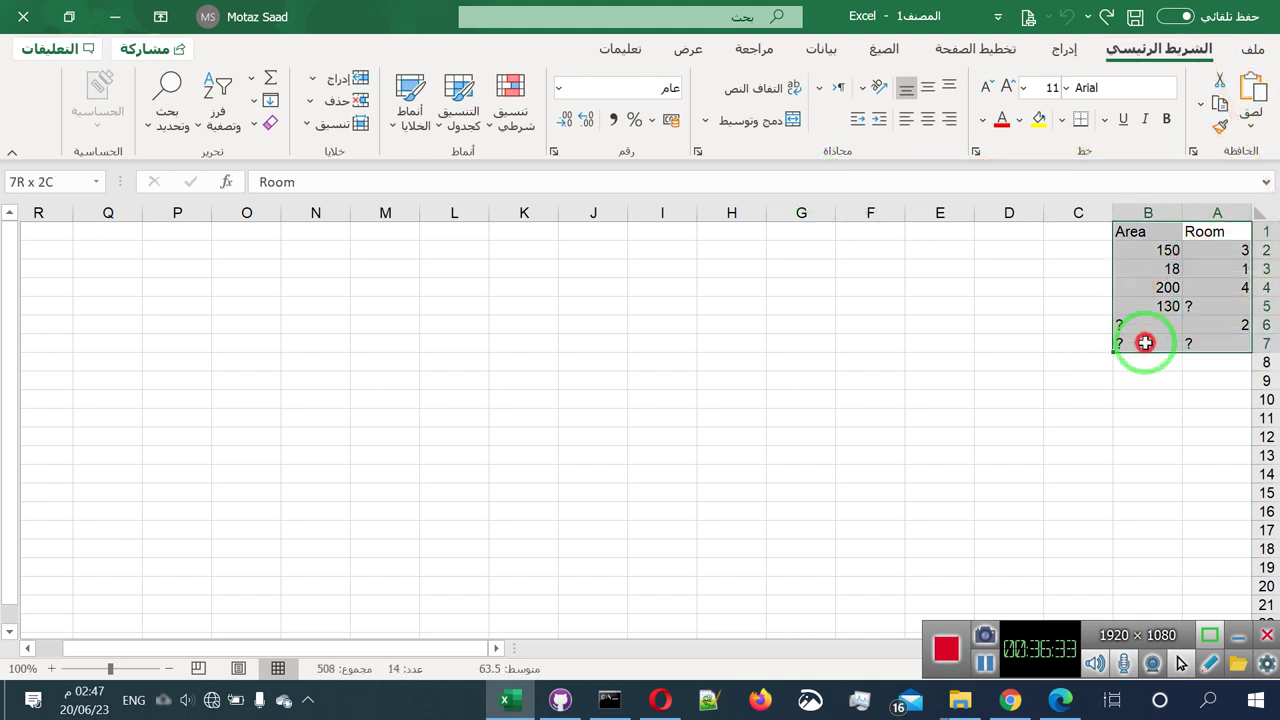
{"action": "left_click", "coordinate": [928, 87]}
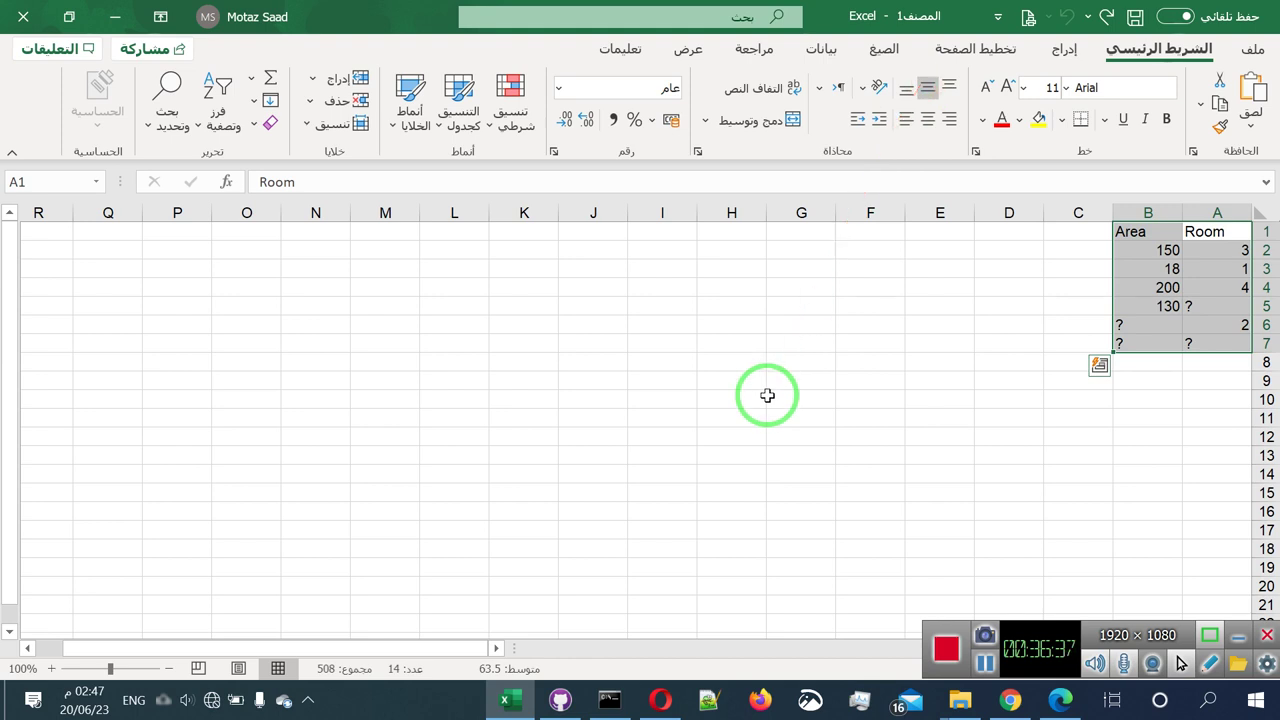
{"action": "left_click", "coordinate": [928, 120]}
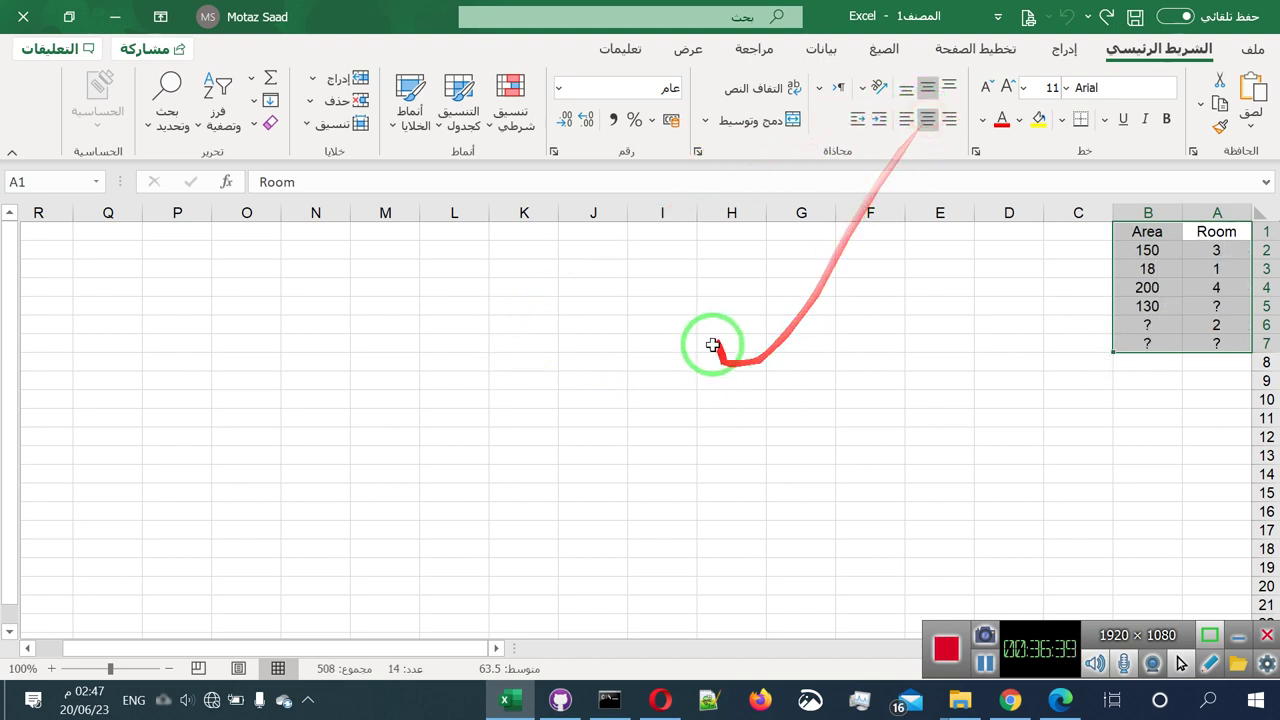
{"action": "left_click", "coordinate": [663, 358]}
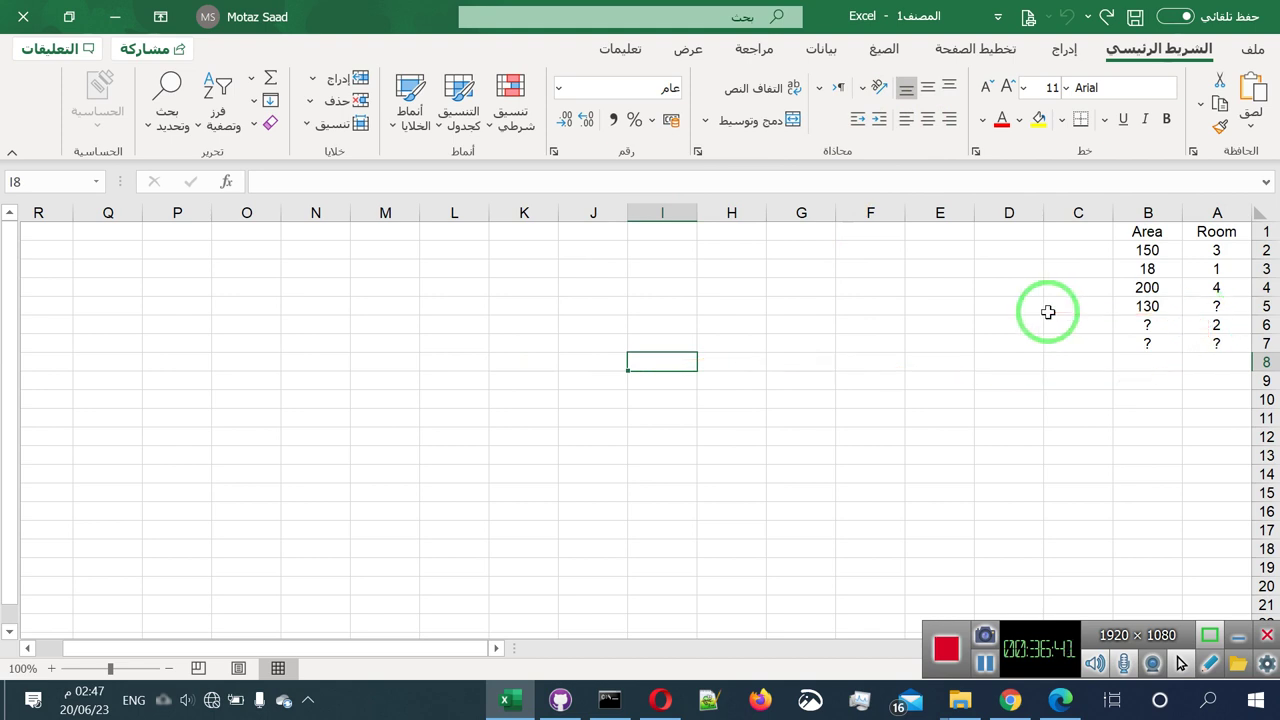
{"action": "left_click", "coordinate": [930, 303]}
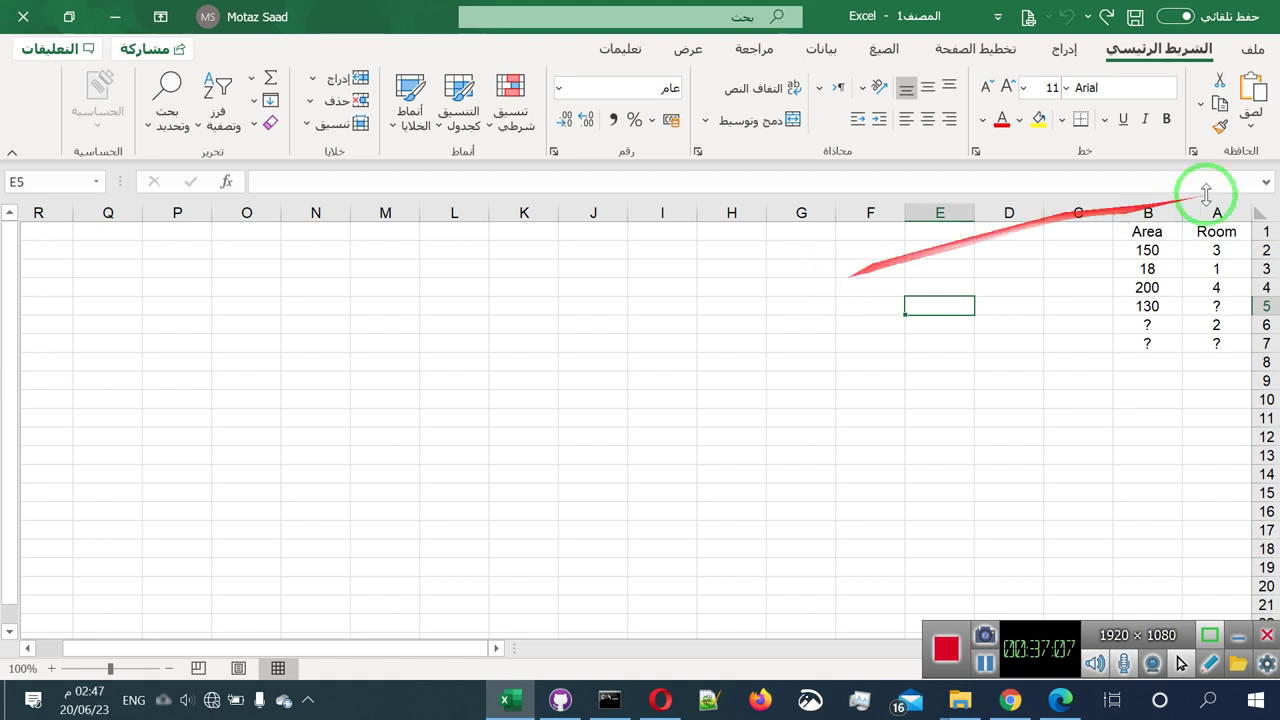
Add a third column header reading "price" in cell C1.
{"action": "left_click", "coordinate": [1075, 231]}
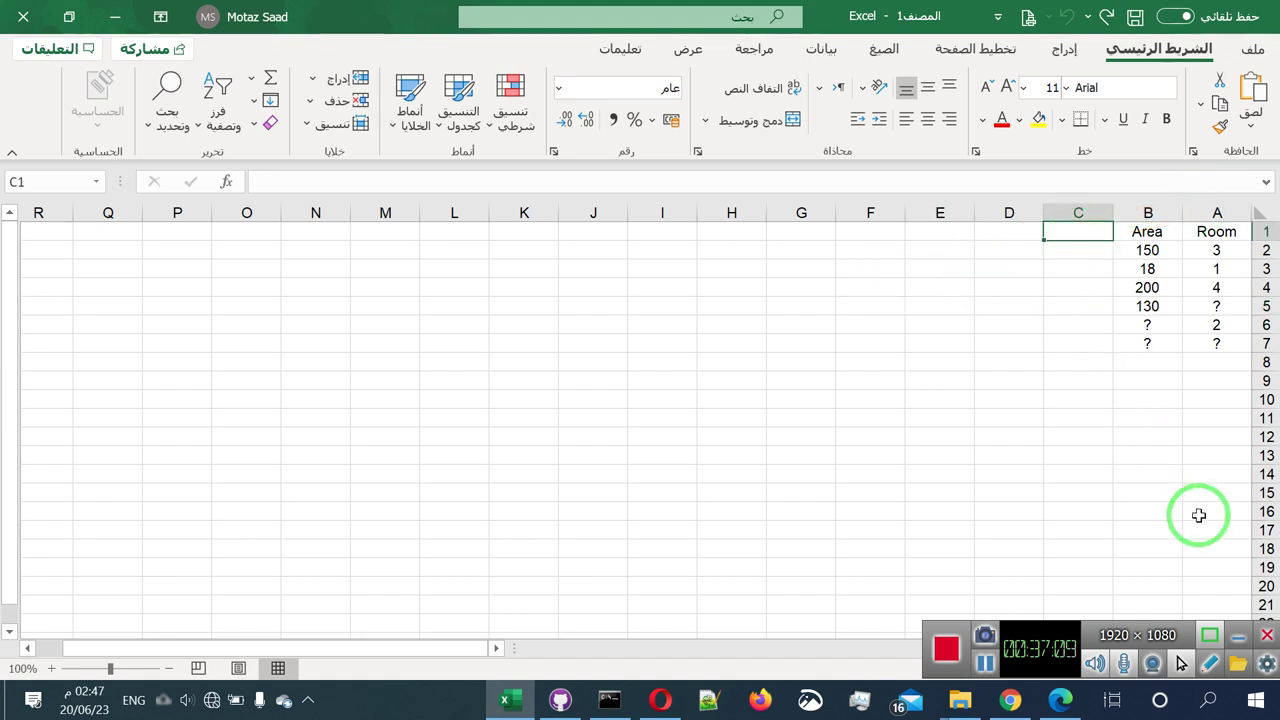
{"action": "type", "text": "p"}
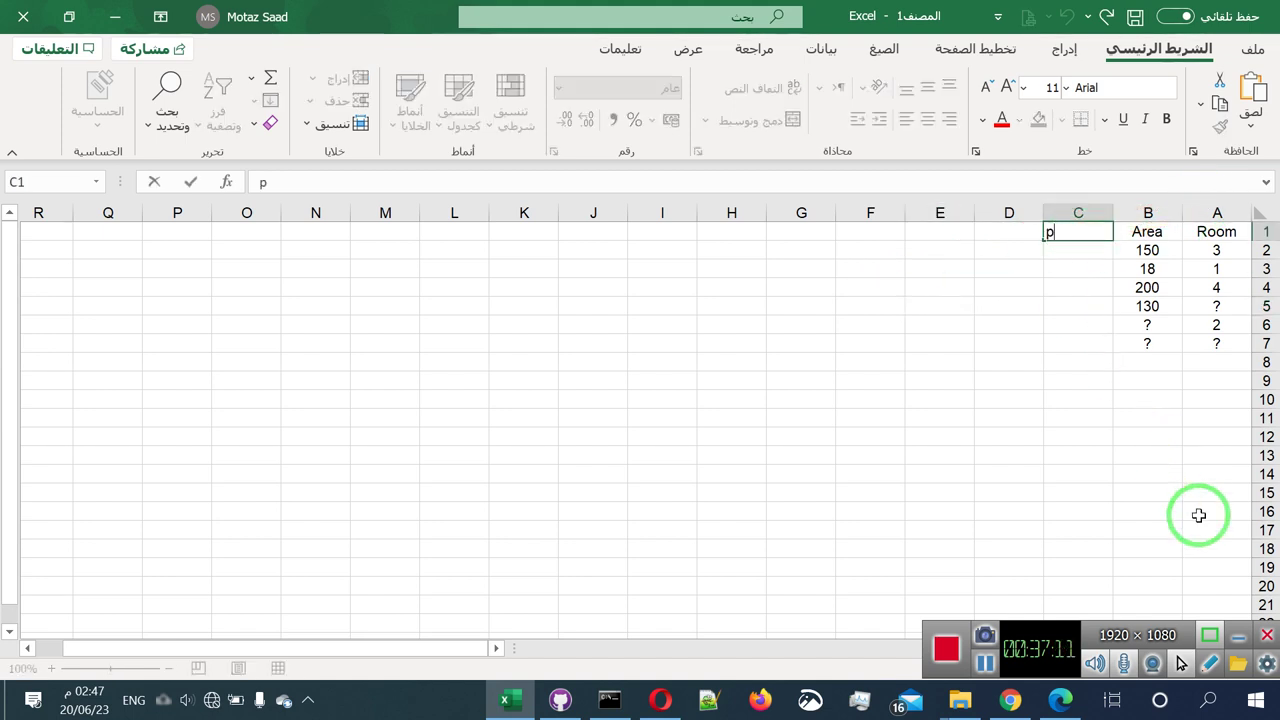
{"action": "type", "text": "ricee"}
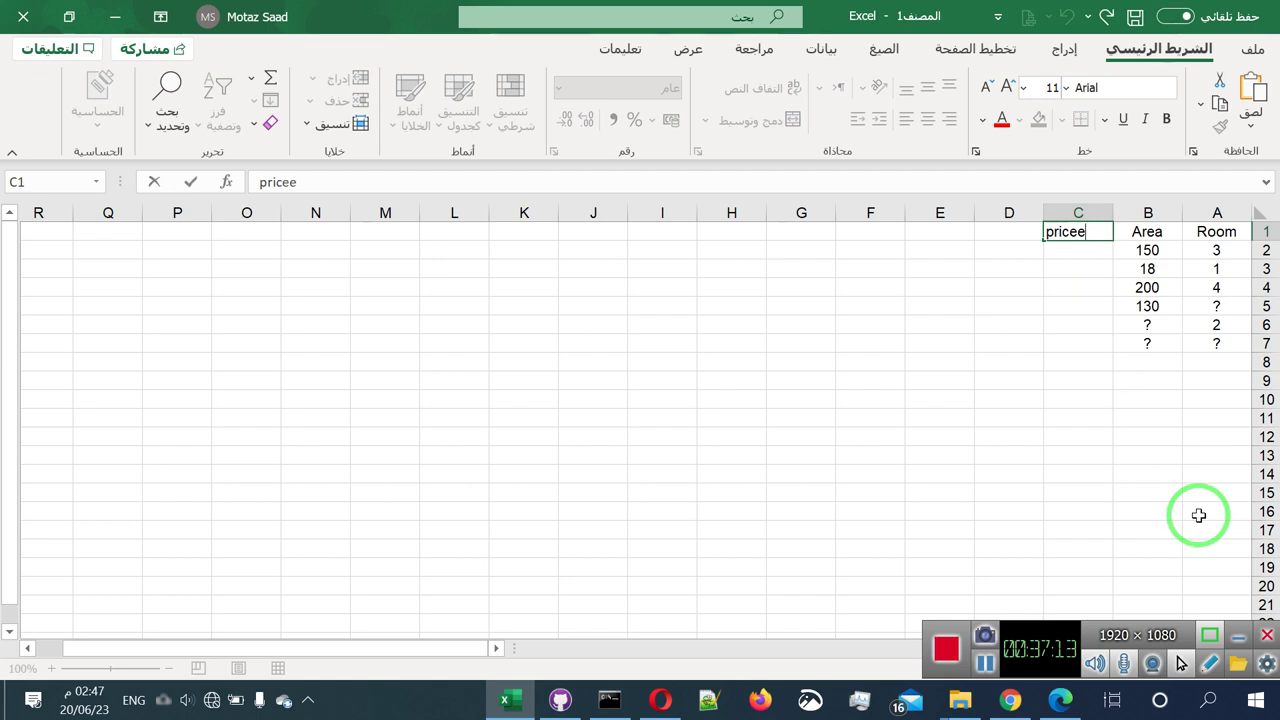
{"action": "key", "text": "BackSpace"}
{"action": "key", "text": "BackSpace"}
{"action": "type", "text": "s"}
{"action": "key", "text": "BackSpace"}
{"action": "type", "text": "e"}
{"action": "key", "text": "Return"}
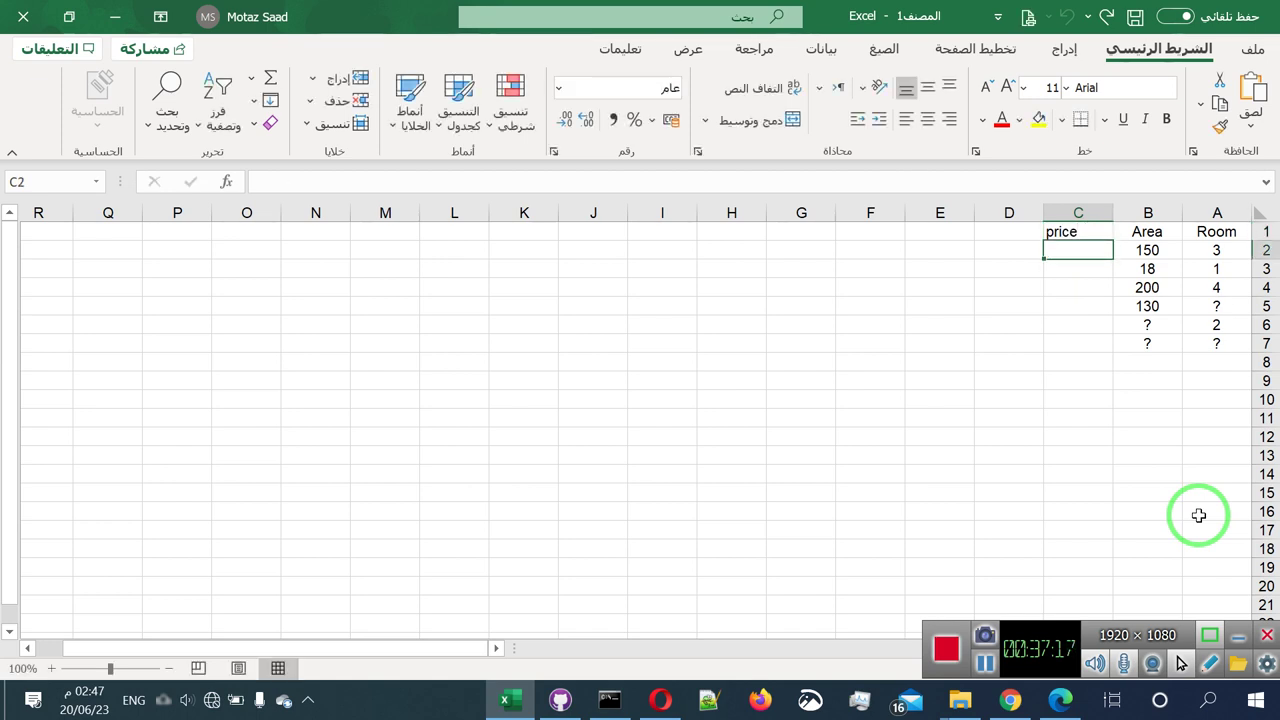
Enter 15 as the first price in cell C2.
{"action": "type", "text": "100"}
{"action": "key", "text": "BackSpace"}
{"action": "key", "text": "BackSpace"}
{"action": "type", "text": "5000"}
{"action": "key", "text": "BackSpace"}
{"action": "key", "text": "BackSpace"}
{"action": "key", "text": "BackSpace"}
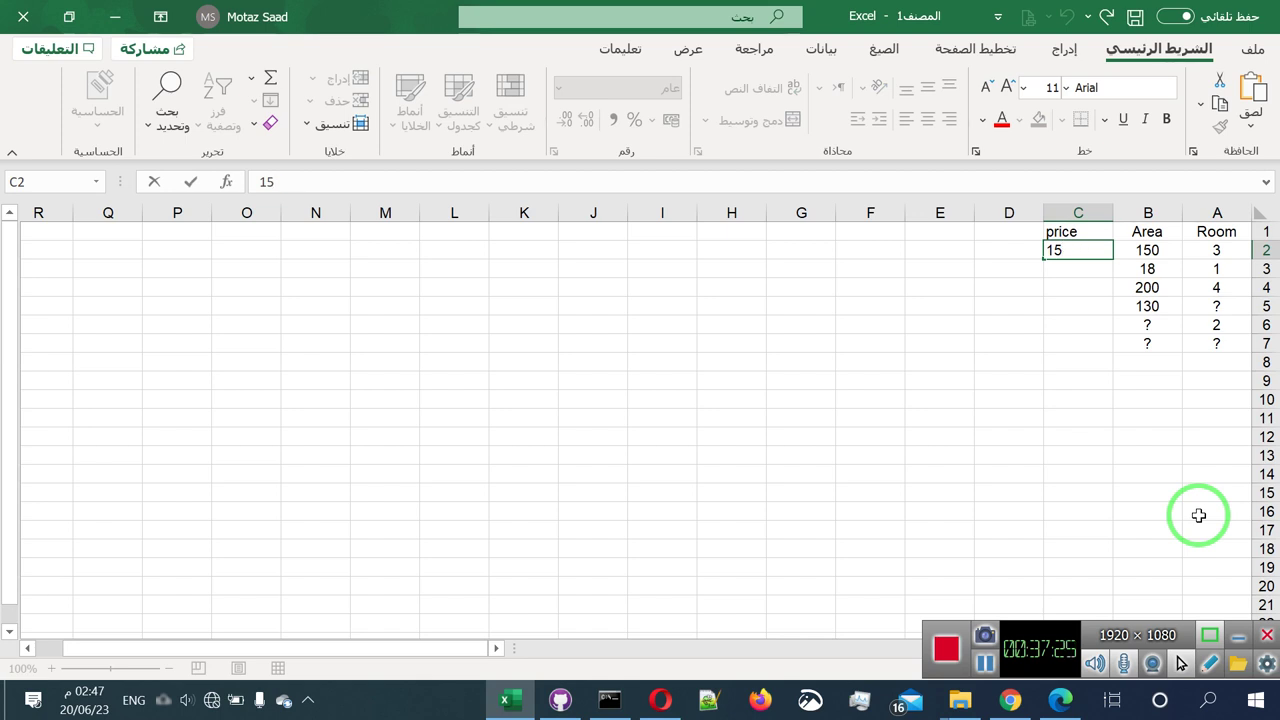
{"action": "key", "text": "Return"}
Change the header in cell C1 to "price K".
{"action": "key", "text": "Up"}
{"action": "key", "text": "Up"}
{"action": "left_click", "coordinate": [360, 186]}
{"action": "type", "text": "K"}
{"action": "key", "text": "Return"}
{"action": "key", "text": "Return"}
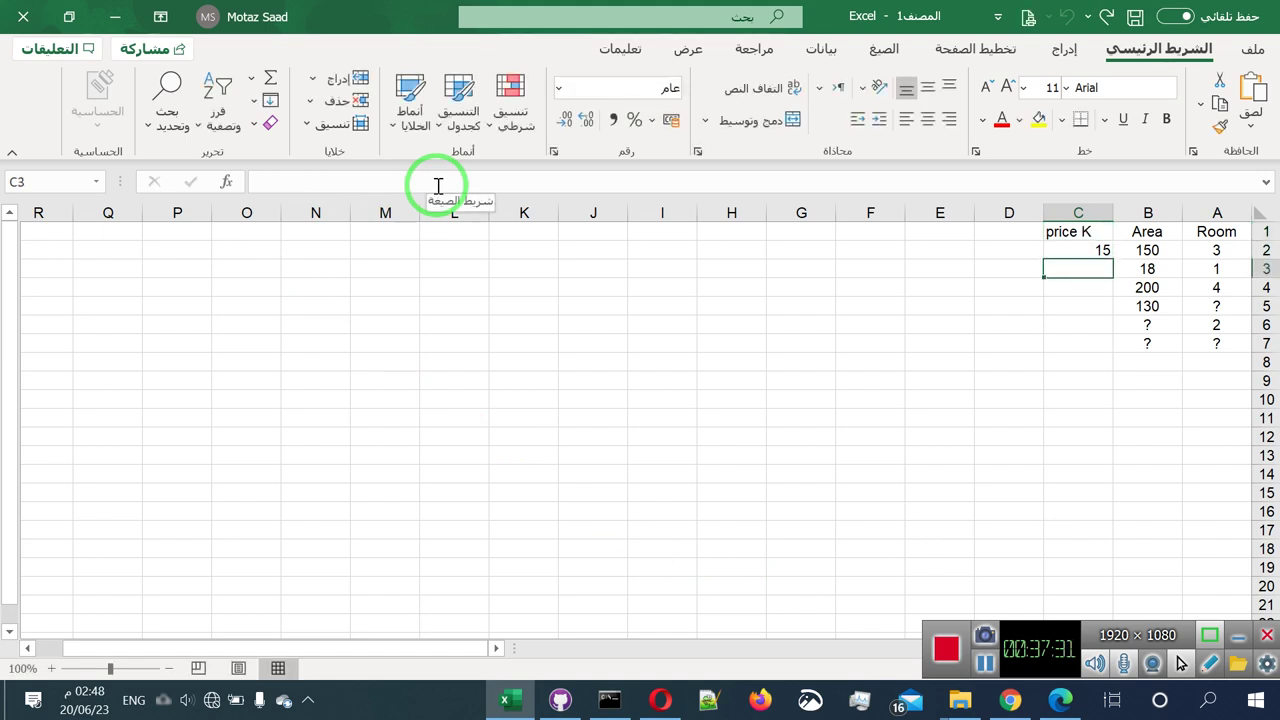
Fill the price column in C2:C7 with 40, 7, 60, 33, 20 and 24.
{"action": "key", "text": "Up"}
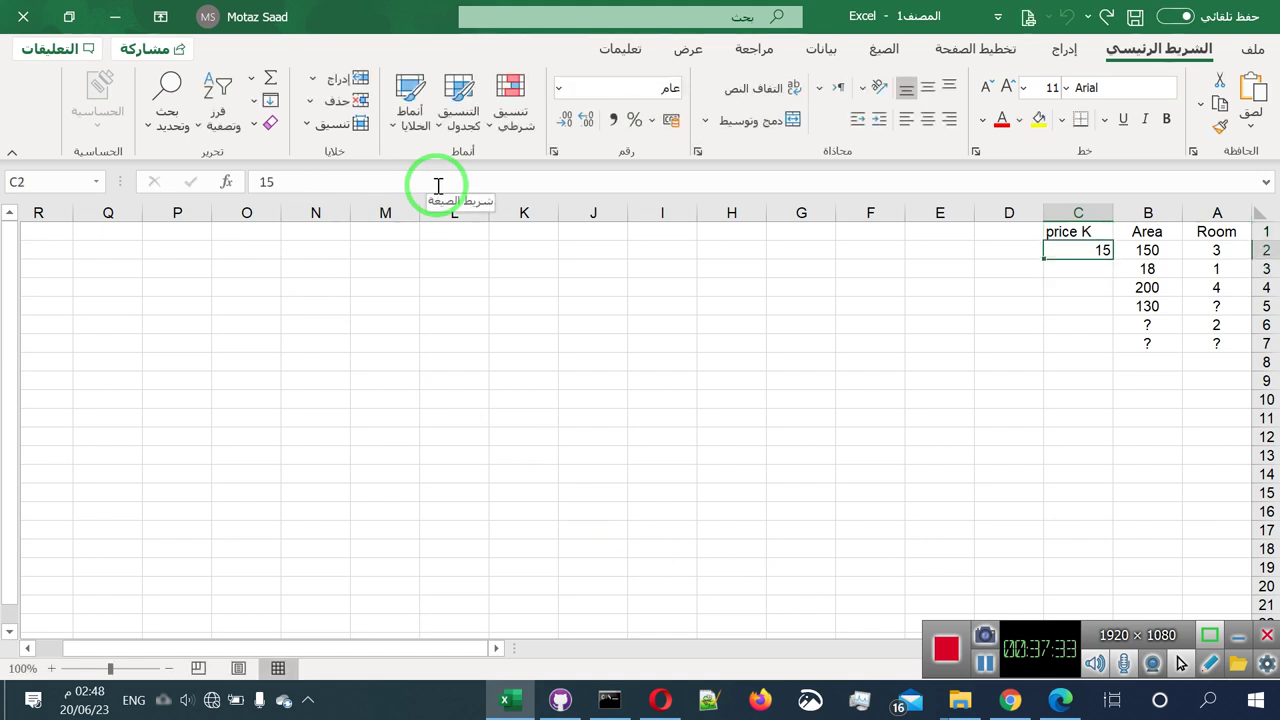
{"action": "type", "text": "40"}
{"action": "key", "text": "Return"}
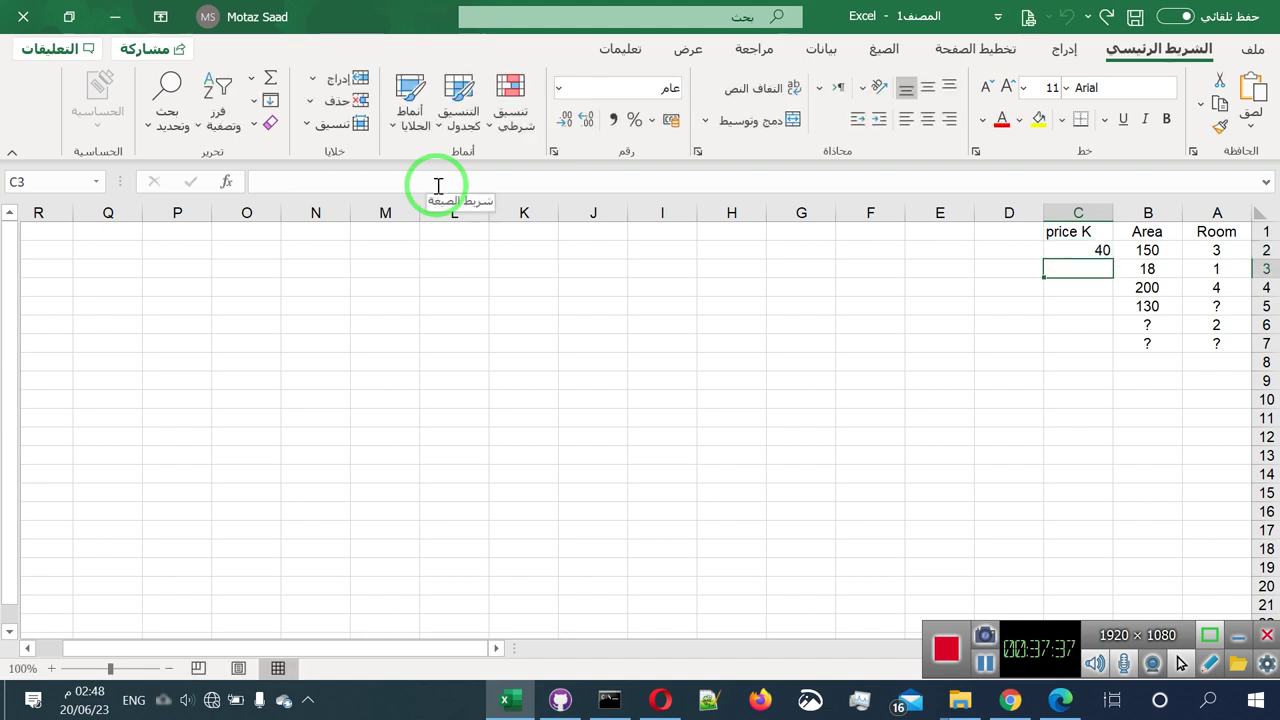
{"action": "type", "text": "7"}
{"action": "key", "text": "Return"}
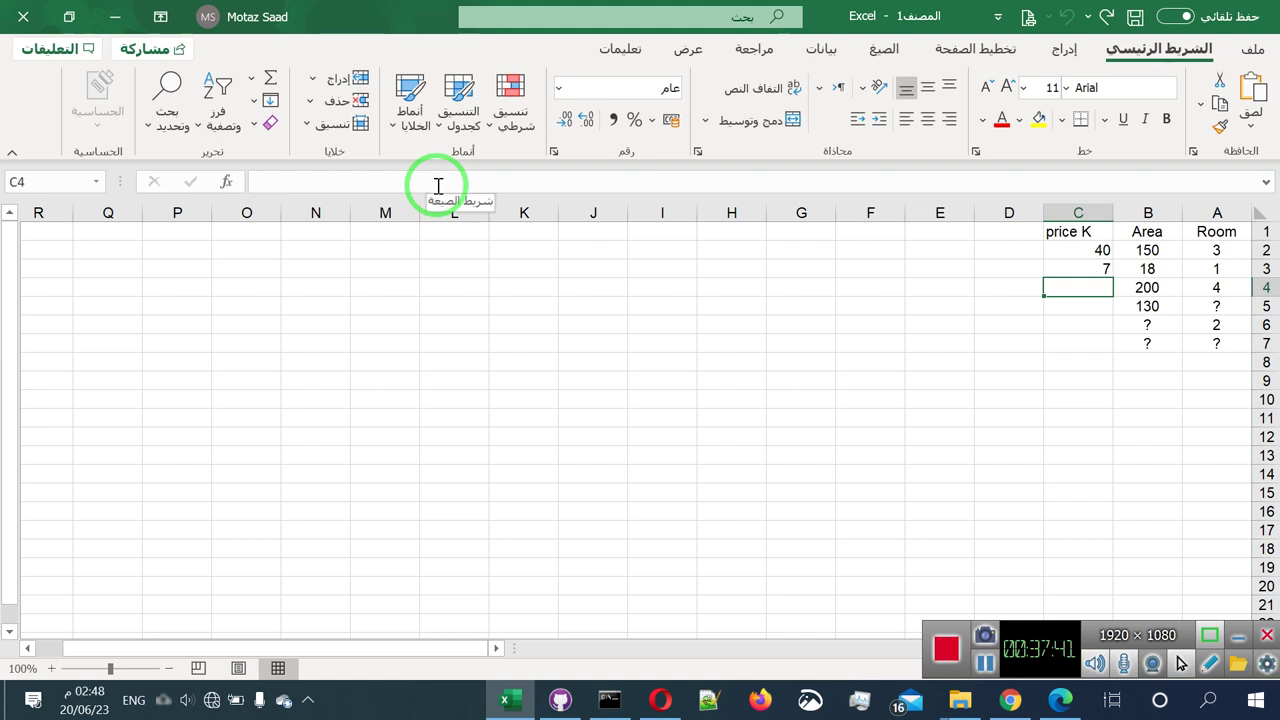
{"action": "type", "text": "60"}
{"action": "key", "text": "Return"}
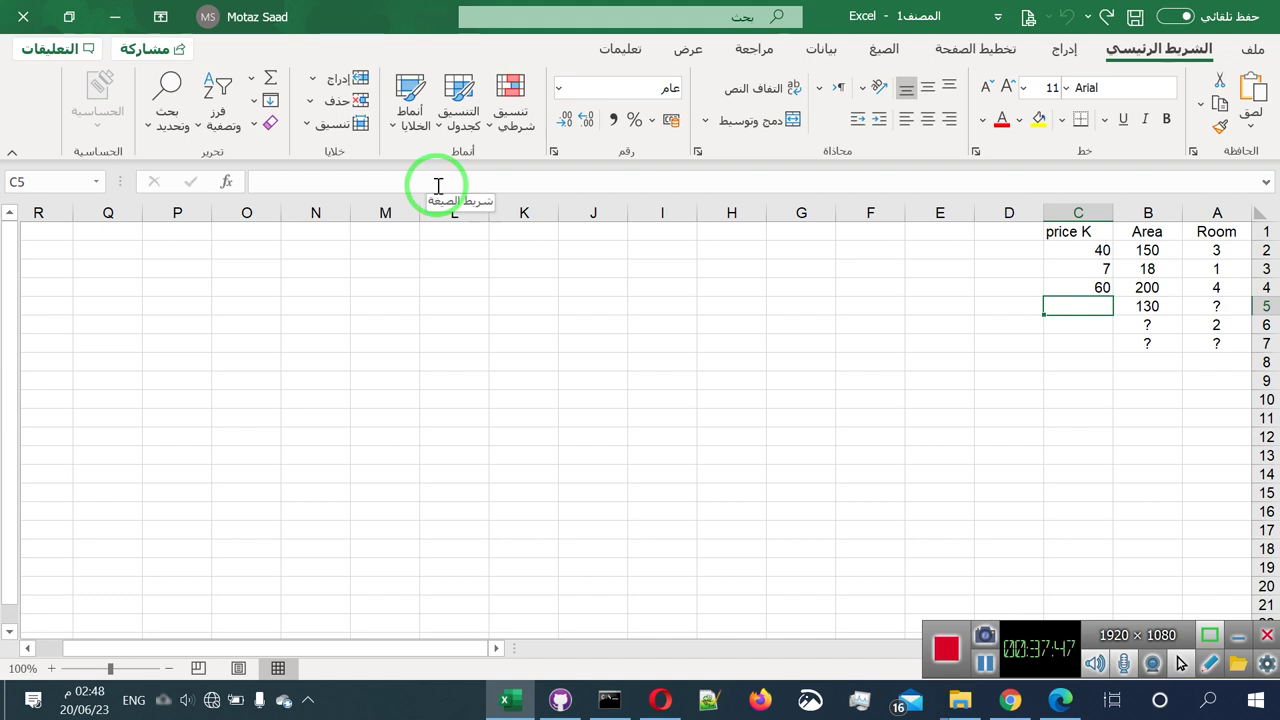
{"action": "type", "text": "33"}
{"action": "key", "text": "Return"}
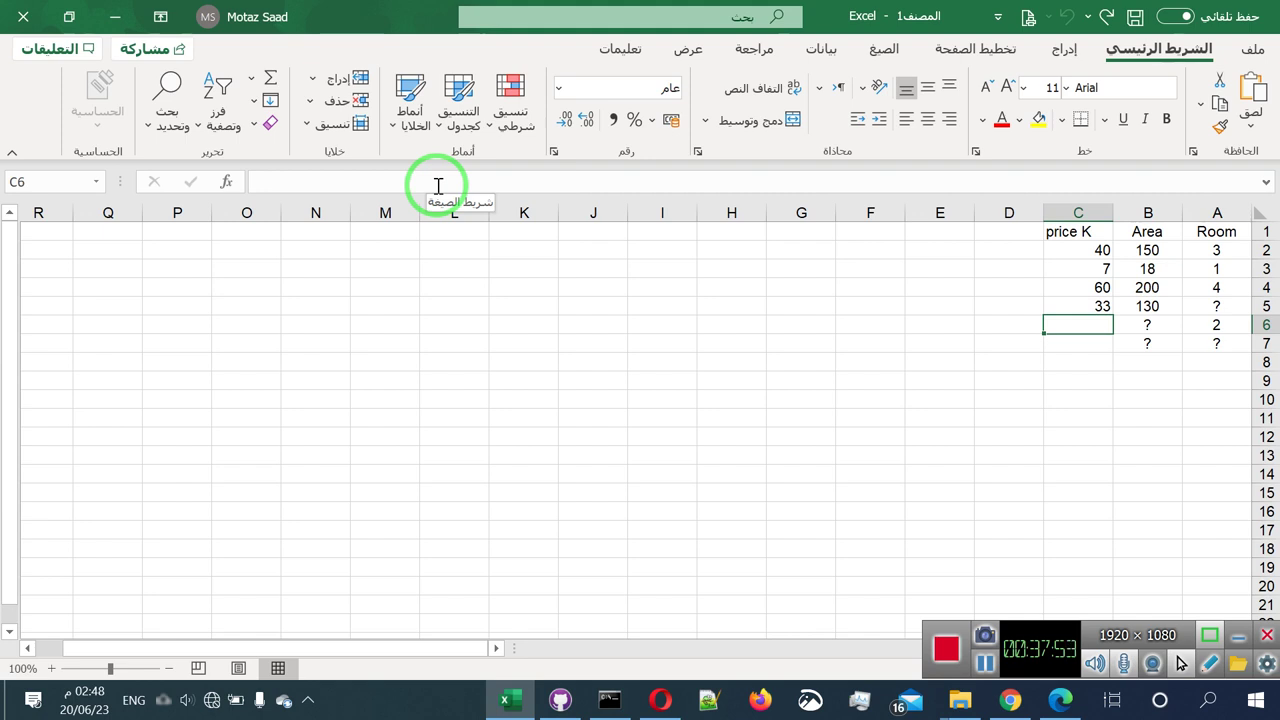
{"action": "type", "text": "20"}
{"action": "key", "text": "Return"}
{"action": "type", "text": "24"}
{"action": "key", "text": "Return"}
Centre the contents of the whole price column C horizontally.
{"action": "key", "text": "Up"}
{"action": "key", "text": "Up"}
{"action": "key", "text": "Up"}
{"action": "key", "text": "Up"}
{"action": "key", "text": "Up"}
{"action": "key", "text": "Up"}
{"action": "left_click_drag", "start_coordinate": [440, 188], "coordinate": [598, 284]}
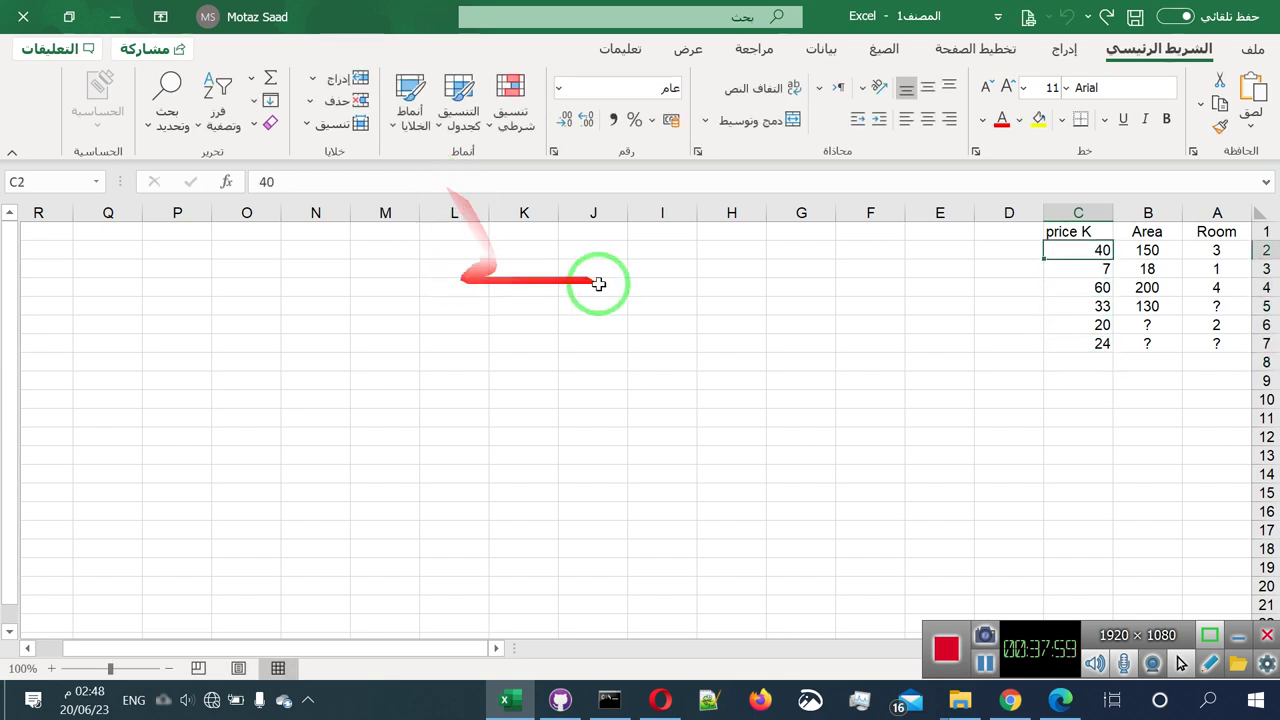
{"action": "left_click", "coordinate": [1077, 212]}
{"action": "left_click", "coordinate": [925, 118]}
{"action": "left_click", "coordinate": [866, 379]}
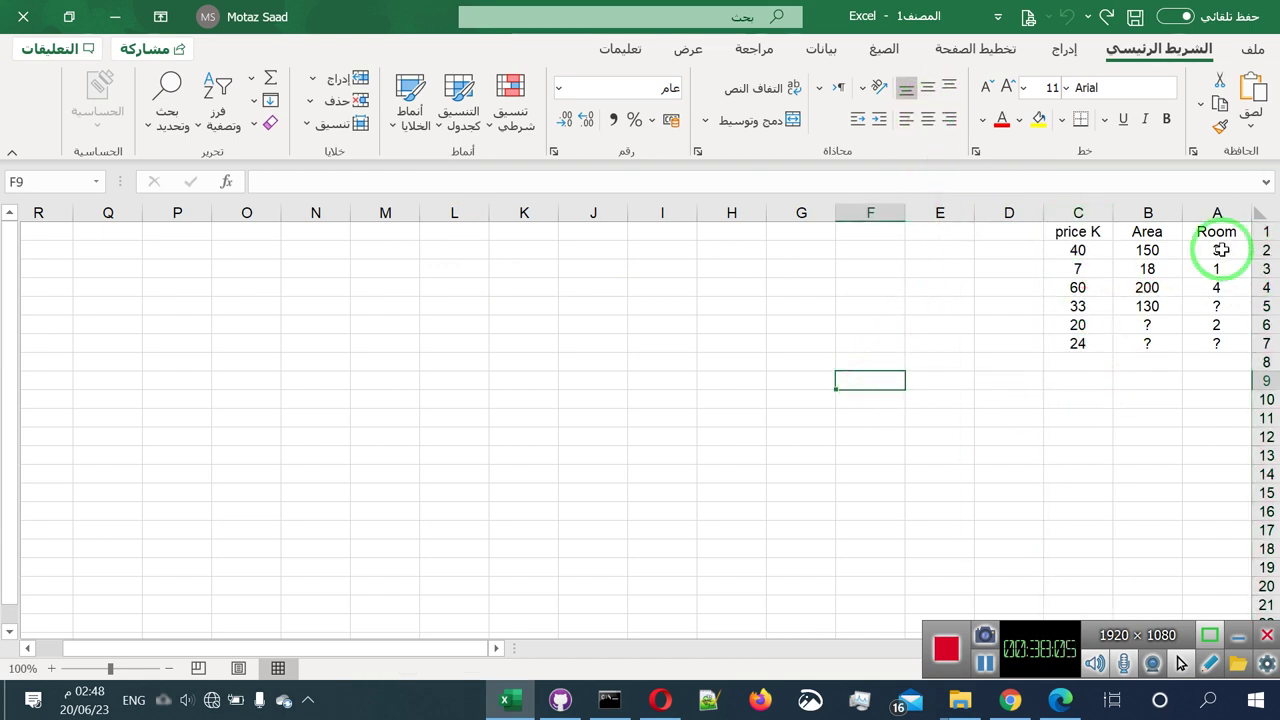
Colour the text of the three rows with missing values, A5:C7, red.
{"action": "left_click", "coordinate": [1125, 398]}
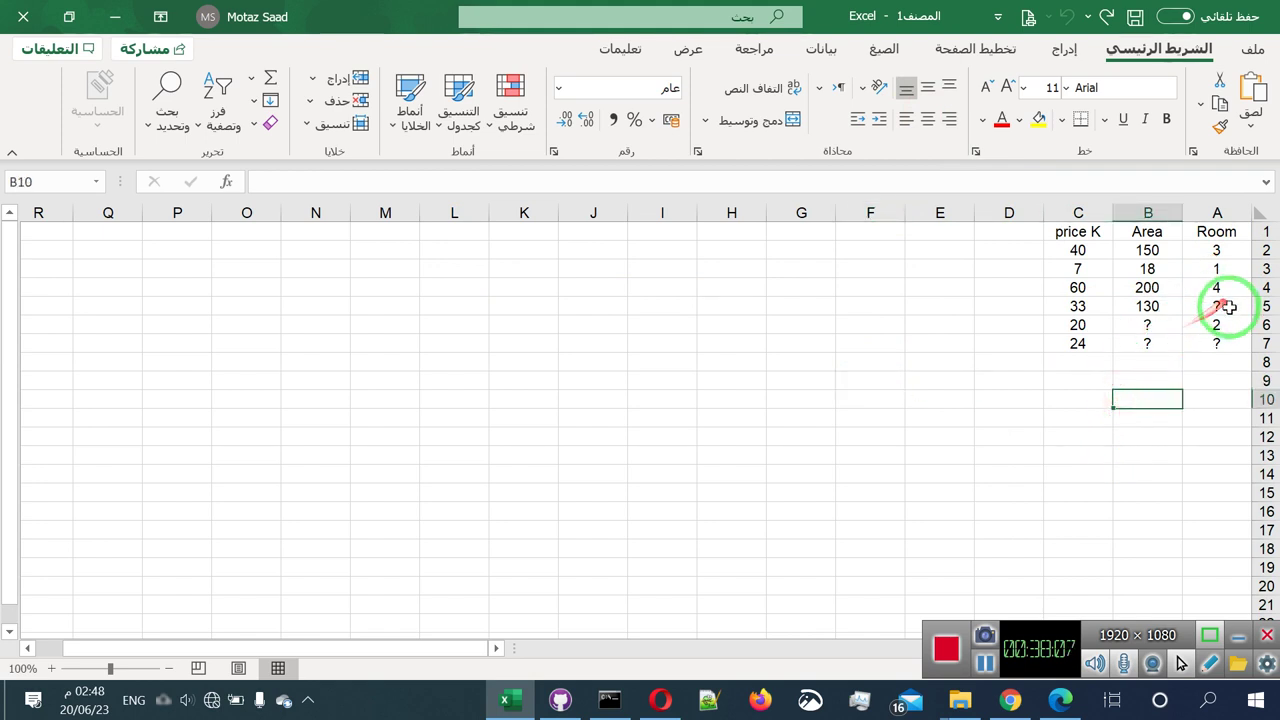
{"action": "left_click_drag", "start_coordinate": [1229, 308], "coordinate": [1080, 310]}
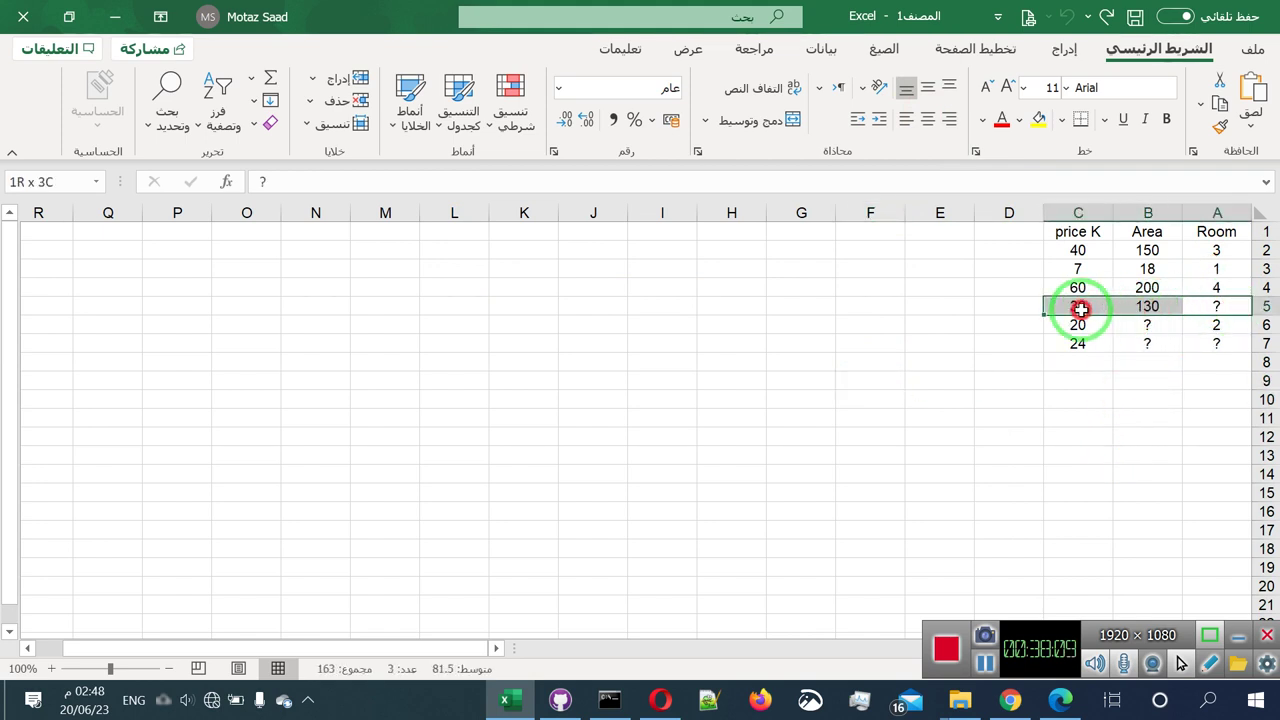
{"action": "left_click_drag", "start_coordinate": [1080, 310], "coordinate": [1080, 343]}
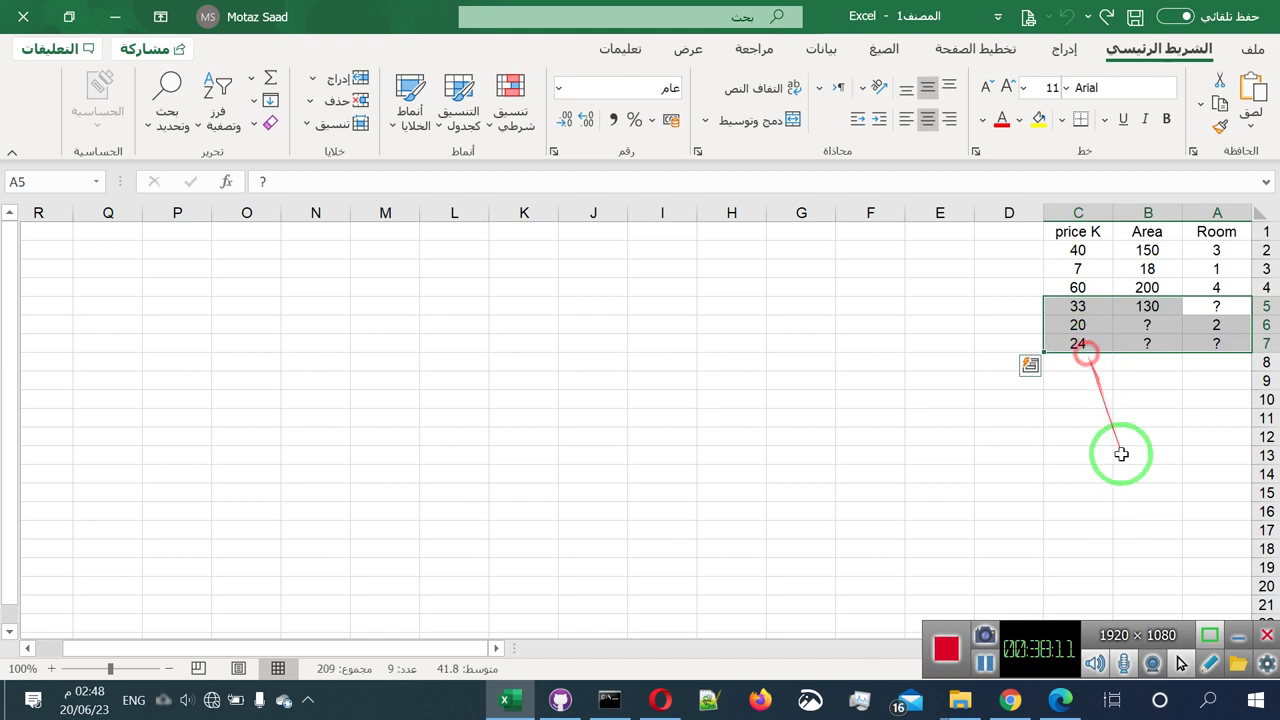
{"action": "left_click", "coordinate": [1000, 120]}
{"action": "left_click", "coordinate": [775, 324]}
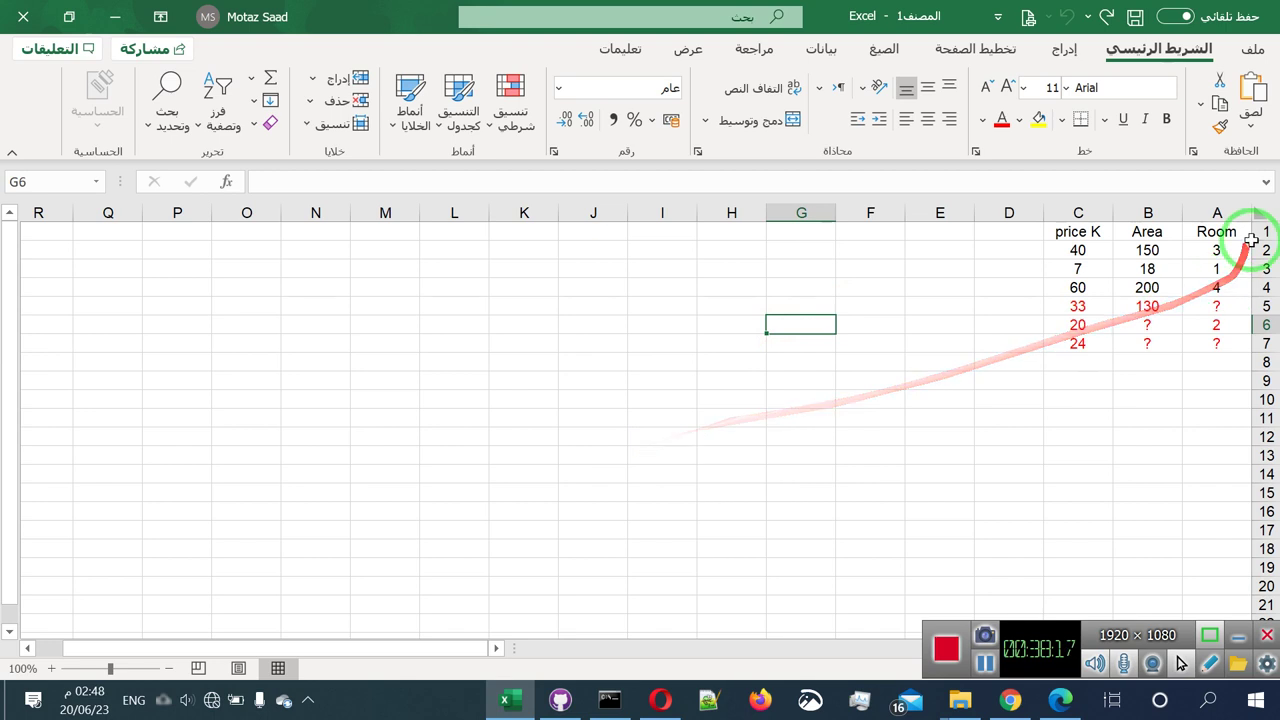
Fill the entire Room and Area columns, A and B, with yellow.
{"action": "left_click_drag", "start_coordinate": [1217, 212], "coordinate": [1140, 209]}
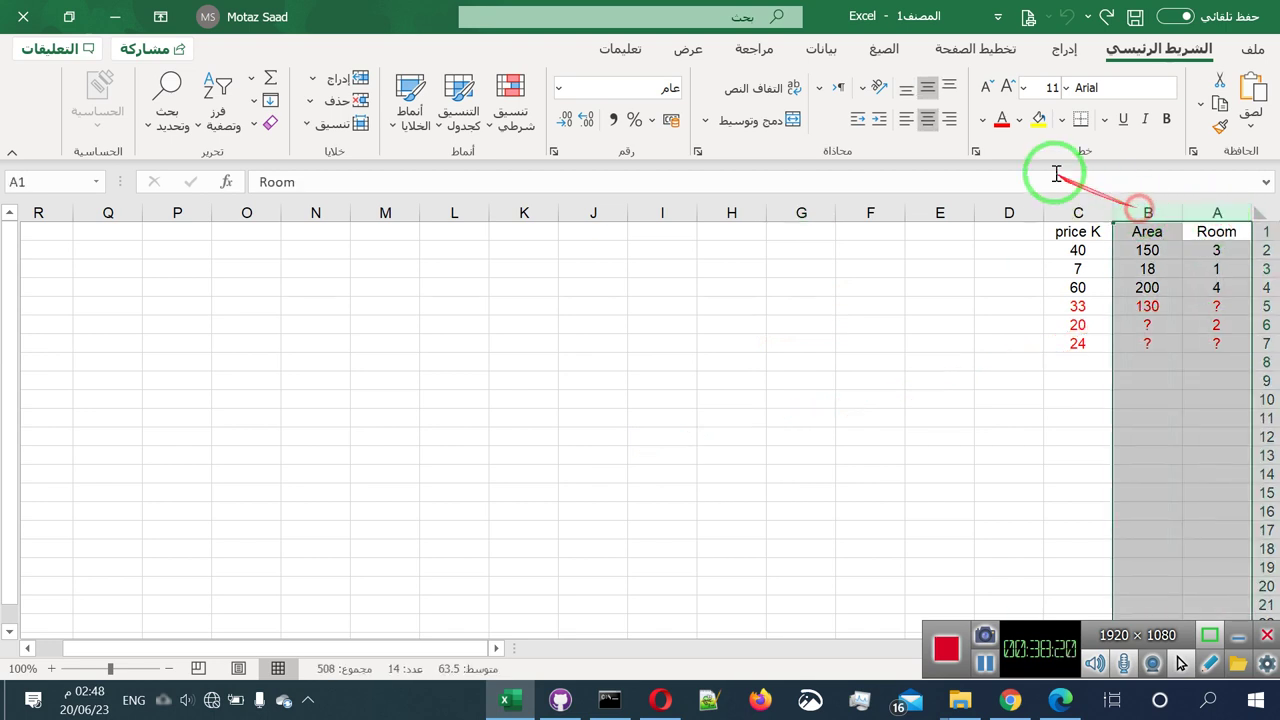
{"action": "left_click", "coordinate": [1039, 119]}
{"action": "left_click", "coordinate": [872, 305]}
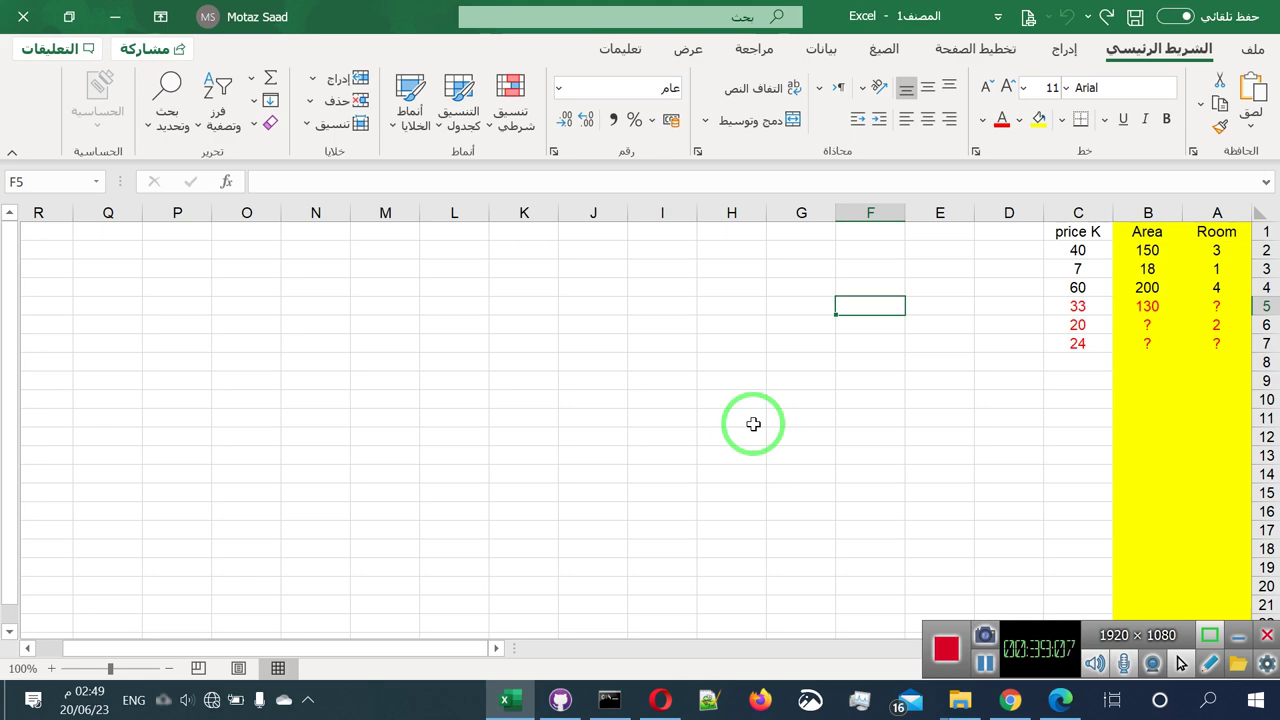
Switch to the pandas tutorial in the browser and examine the movies_df.isnull() example under the missing values section.
{"action": "key", "text": "alt+Tab"}
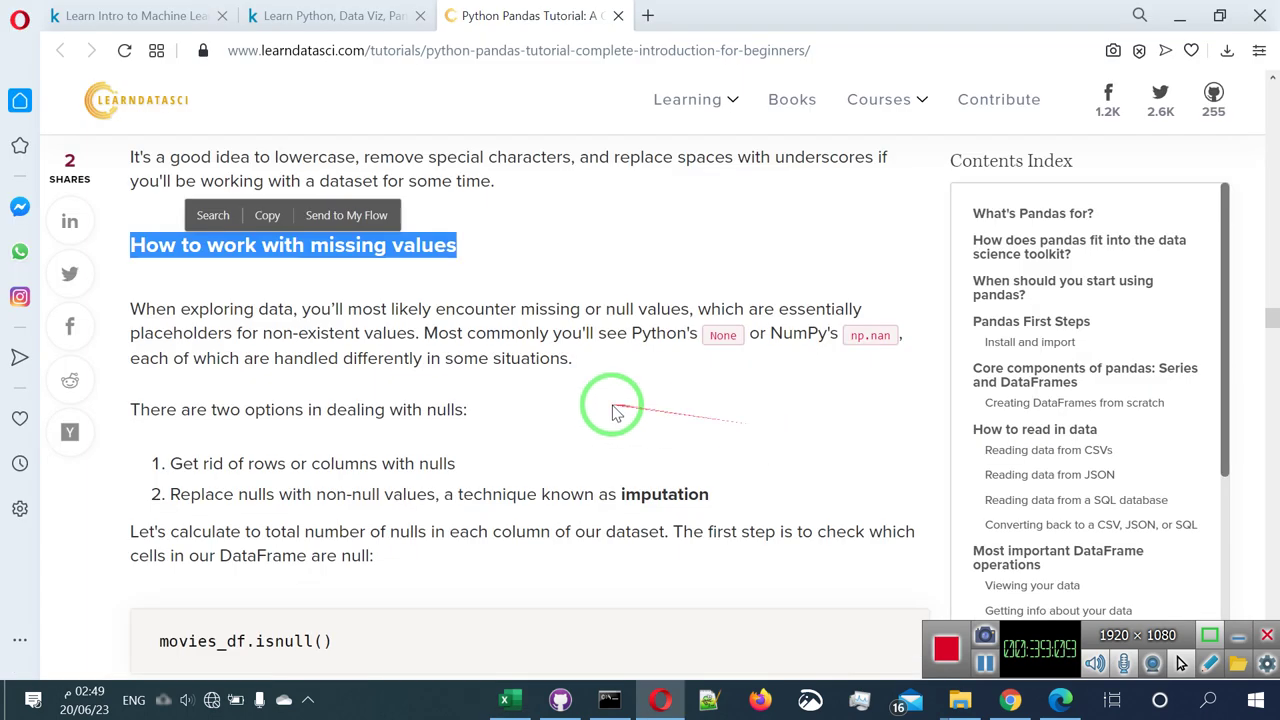
{"action": "scroll", "coordinate": [612, 410], "scroll_direction": "down", "scroll_amount": 2}
{"action": "scroll", "coordinate": [595, 385], "scroll_direction": "down", "scroll_amount": 2}
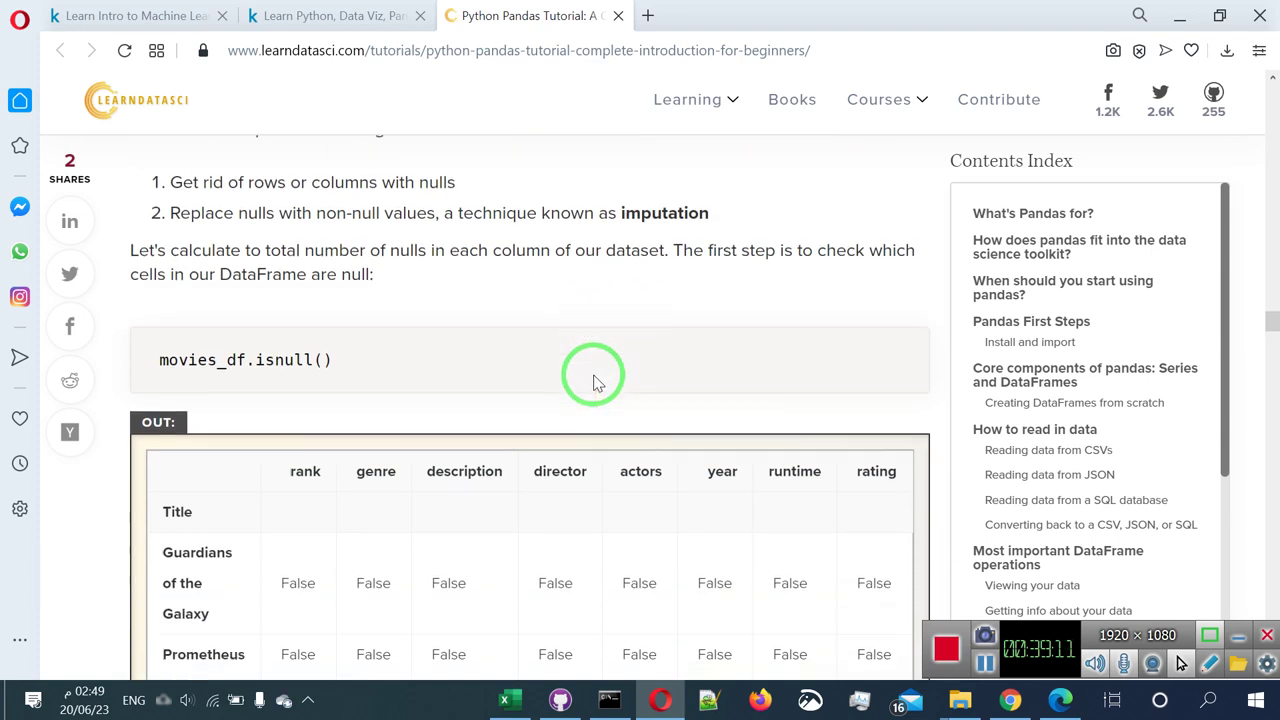
{"action": "left_click_drag", "start_coordinate": [335, 241], "coordinate": [157, 228]}
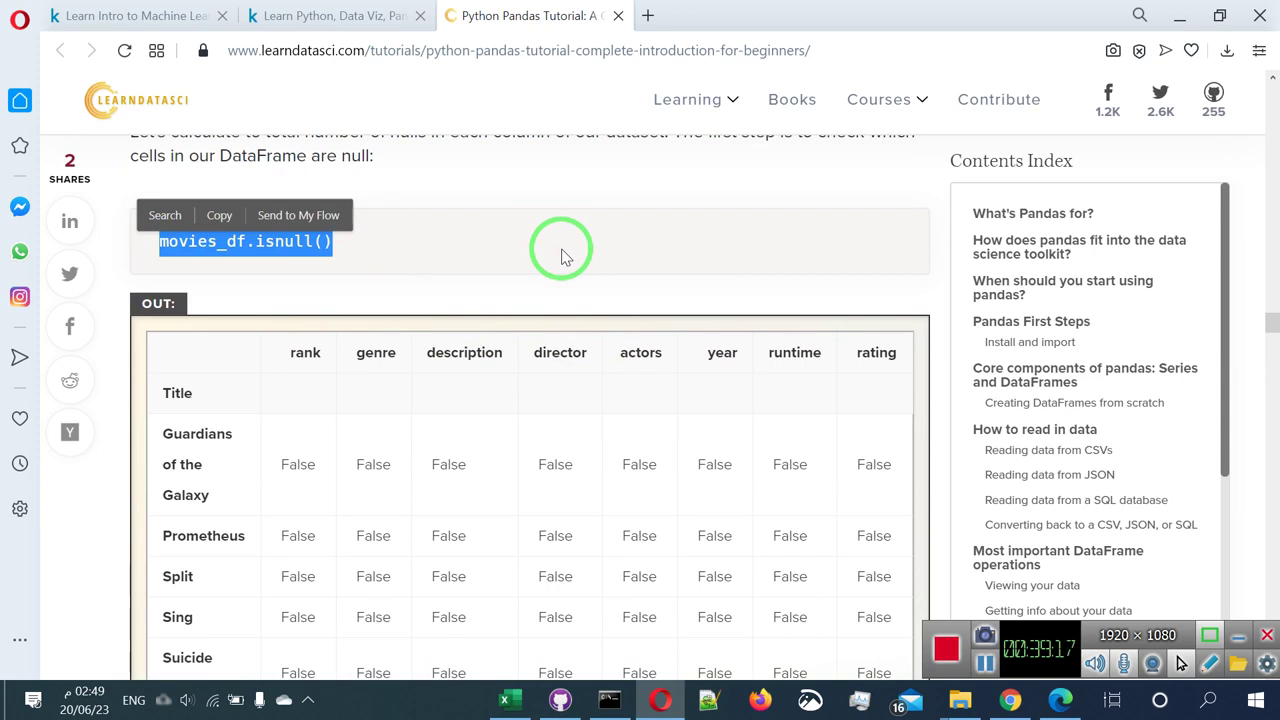
{"action": "scroll", "coordinate": [590, 260], "scroll_direction": "down", "scroll_amount": 2}
{"action": "mouse_move", "coordinate": [623, 263]}
{"action": "left_mouse_down"}
{"action": "mouse_move", "coordinate": [214, 171]}
{"action": "mouse_move", "coordinate": [257, 191]}
{"action": "mouse_move", "coordinate": [672, 150]}
{"action": "mouse_move", "coordinate": [229, 386]}
{"action": "mouse_move", "coordinate": [194, 300]}
{"action": "mouse_move", "coordinate": [414, 377]}
{"action": "mouse_move", "coordinate": [597, 398]}
{"action": "mouse_move", "coordinate": [514, 371]}
{"action": "mouse_move", "coordinate": [580, 377]}
{"action": "mouse_move", "coordinate": [434, 337]}
{"action": "mouse_move", "coordinate": [490, 330]}
{"action": "left_mouse_up"}
{"action": "scroll", "coordinate": [518, 380], "scroll_direction": "up", "scroll_amount": 1}
{"action": "scroll", "coordinate": [560, 363], "scroll_direction": "up", "scroll_amount": 2}
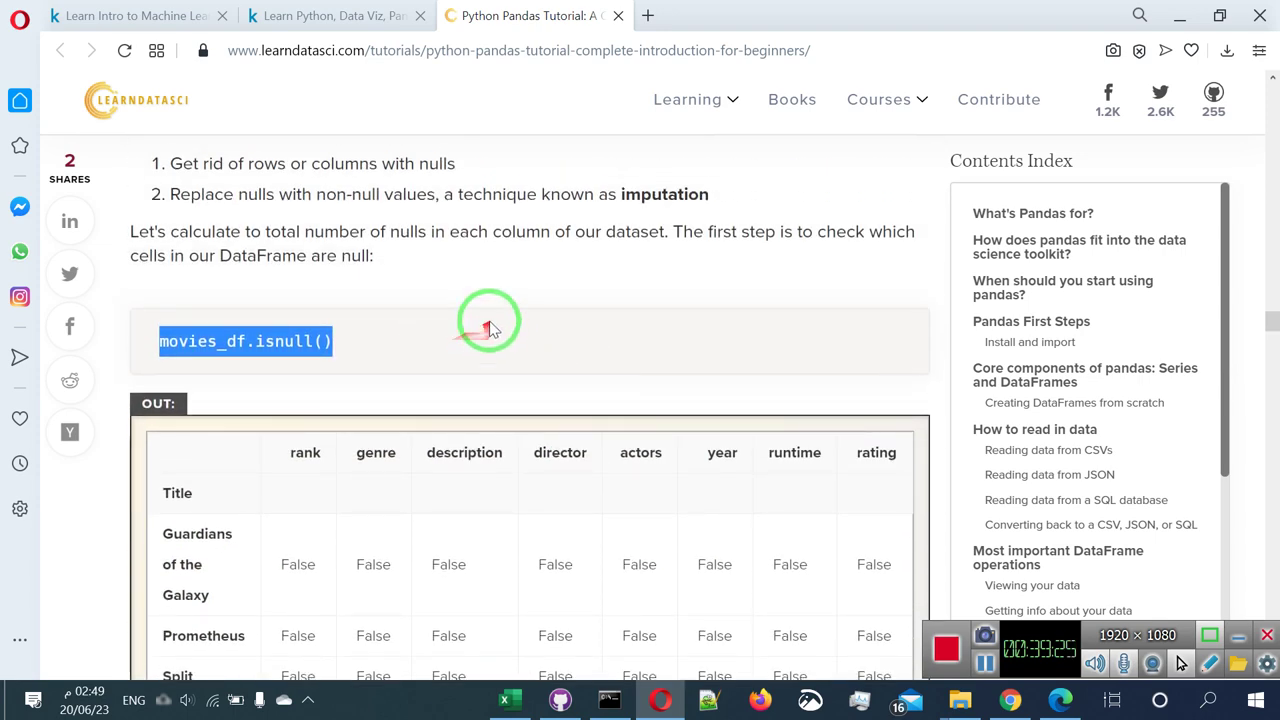
Switch to the pandas.ipynb notebook in Colab and examine the sub_movie_data and movie_data variables in the column selection code.
{"action": "key", "text": "alt+Tab"}
{"action": "scroll", "coordinate": [537, 305], "scroll_direction": "down", "scroll_amount": 3}
{"action": "scroll", "coordinate": [243, 255], "scroll_direction": "up", "scroll_amount": 3}
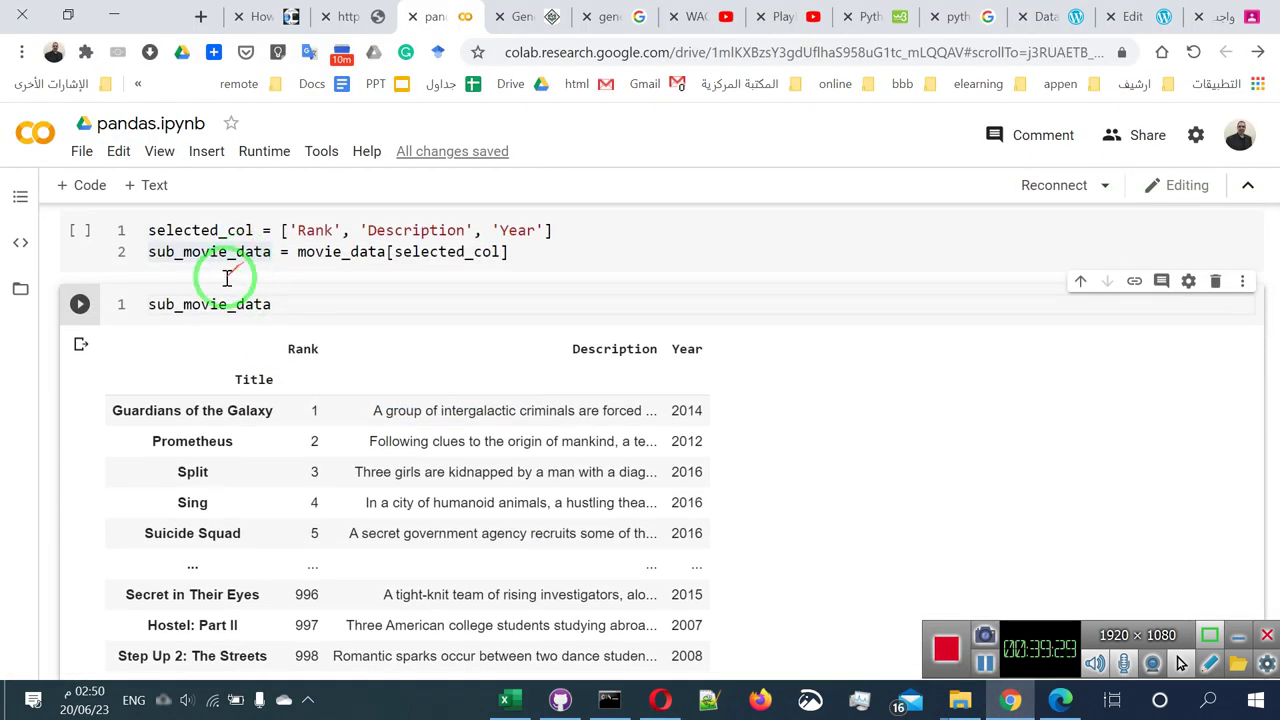
{"action": "double_click", "coordinate": [206, 302]}
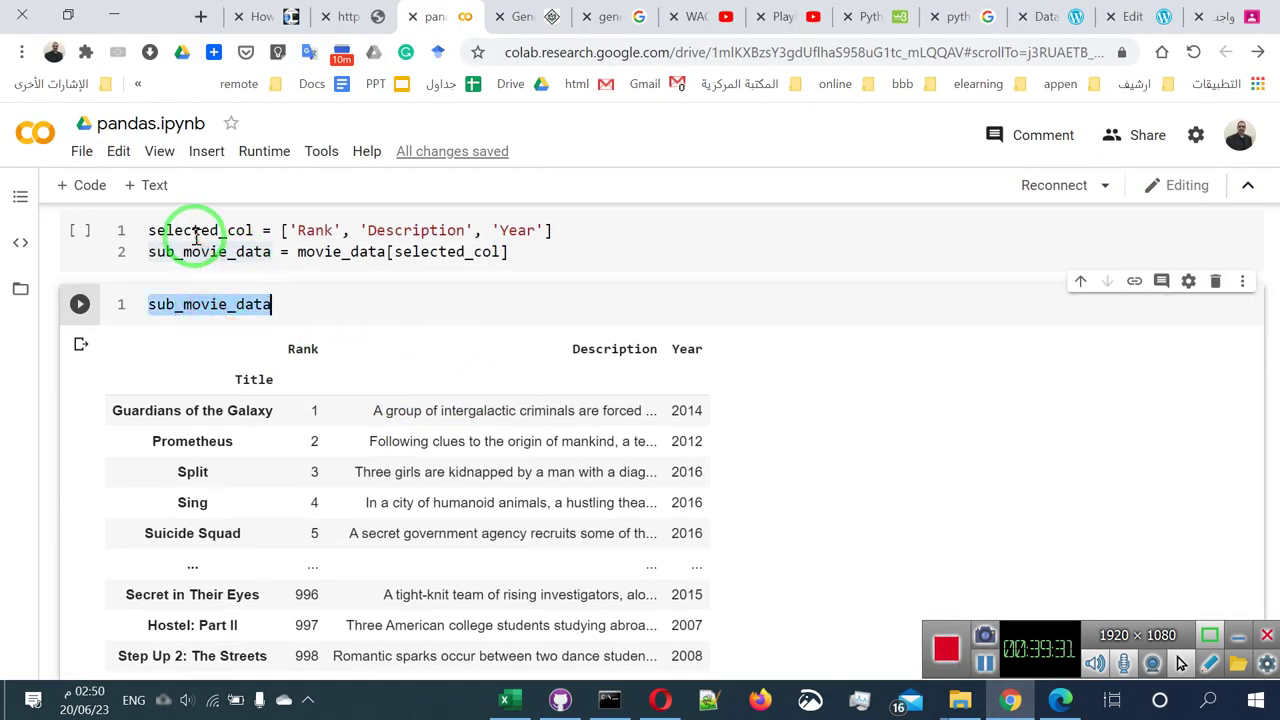
{"action": "double_click", "coordinate": [348, 254]}
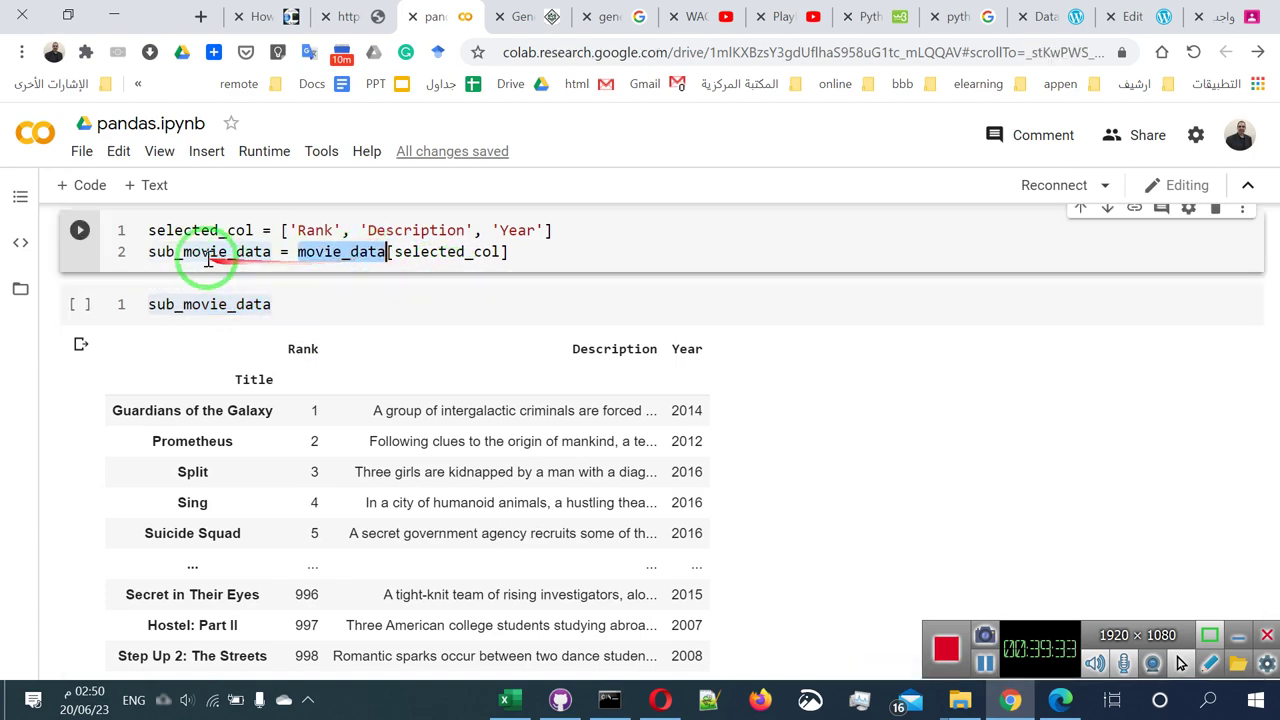
{"action": "scroll", "coordinate": [686, 395], "scroll_direction": "down", "scroll_amount": 1}
{"action": "scroll", "coordinate": [290, 490], "scroll_direction": "down", "scroll_amount": 2}
{"action": "scroll", "coordinate": [290, 430], "scroll_direction": "up", "scroll_amount": 2}
{"action": "key", "text": "ctrl+m"}
{"action": "key", "text": "b"}
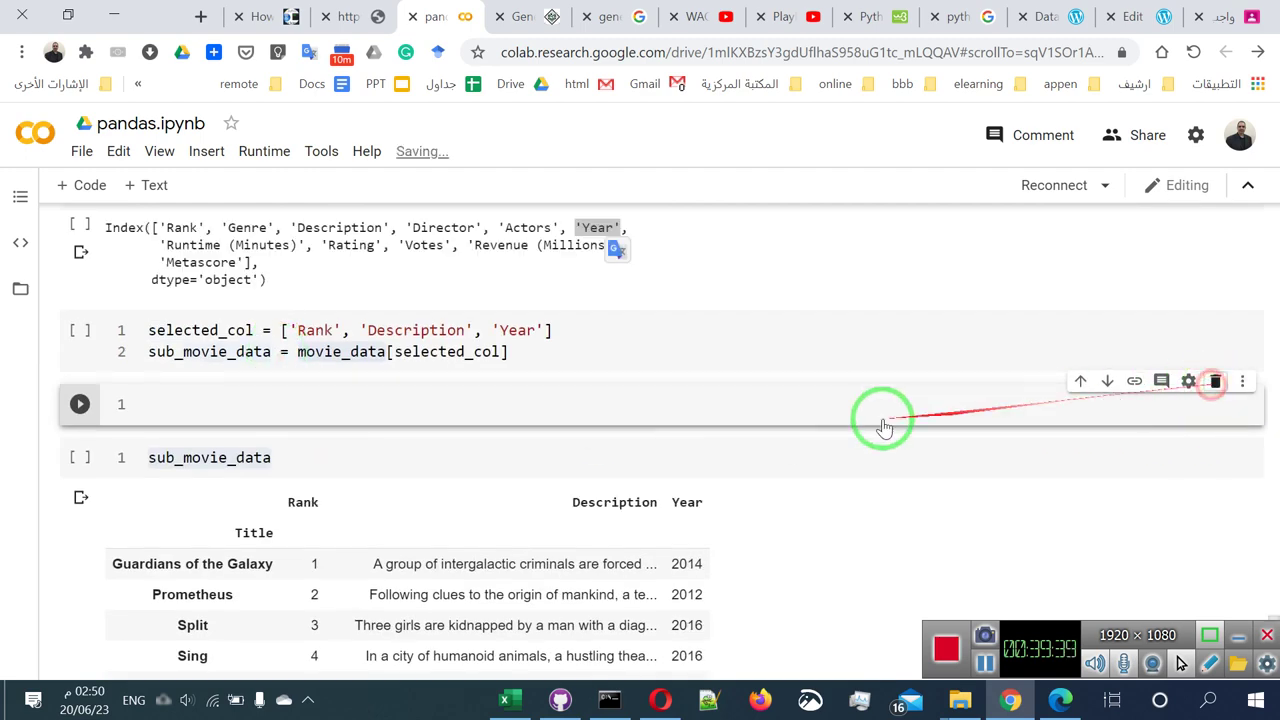
Add a code cell at the end of the notebook and run movie_data.isnull() in it.
{"action": "scroll", "coordinate": [657, 450], "scroll_direction": "down", "scroll_amount": 2}
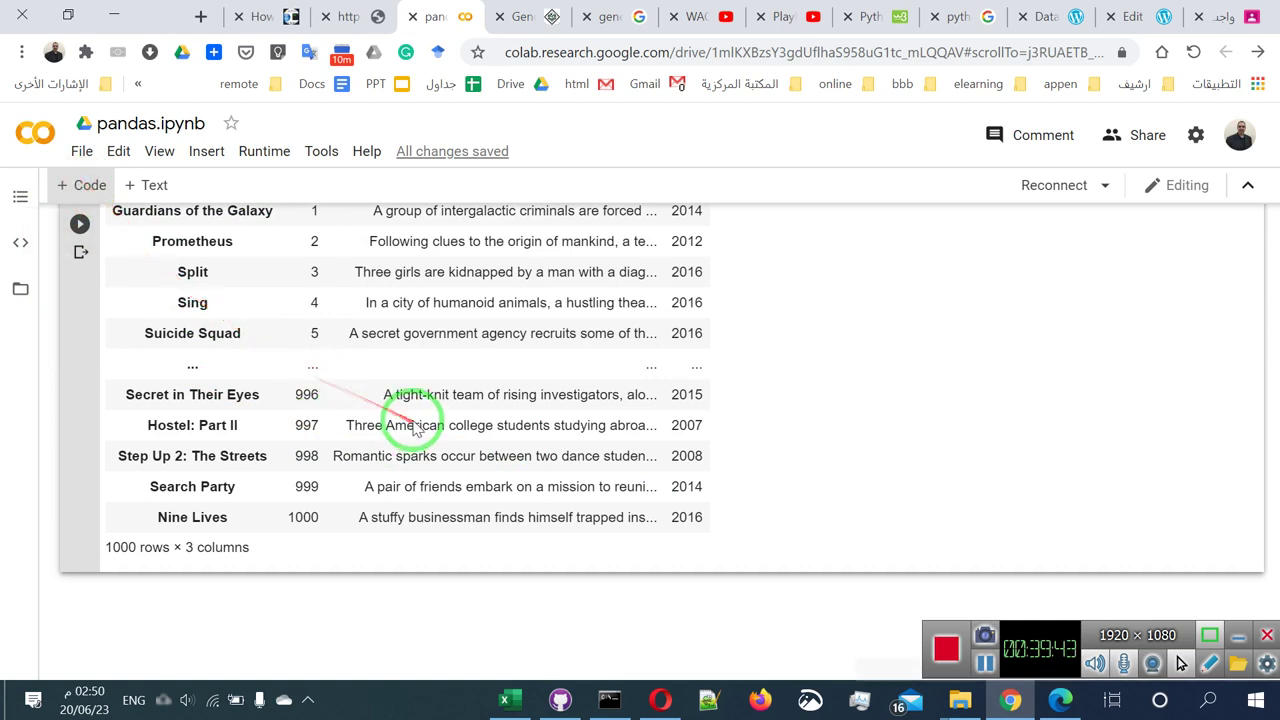
{"action": "key", "text": "ctrl+m"}
{"action": "type", "text": "bmovie_data"}
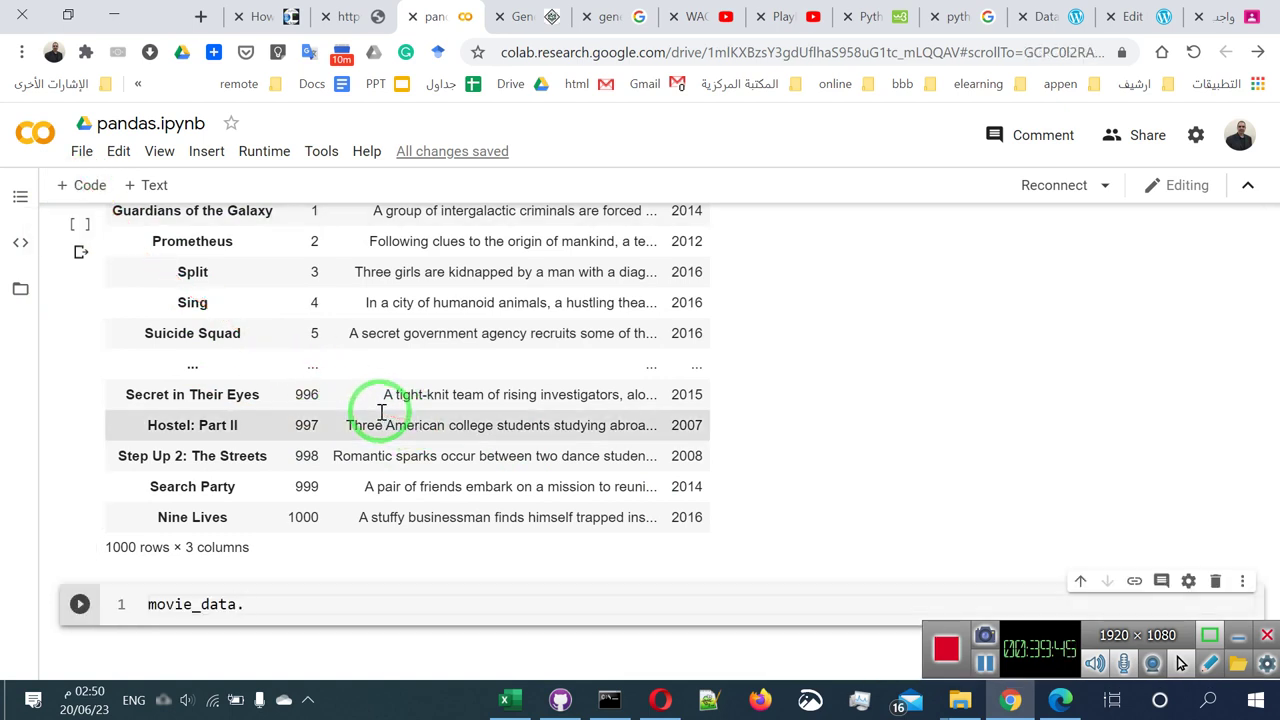
{"action": "type", "text": ".isnull()"}
{"action": "key", "text": "ctrl+Return"}
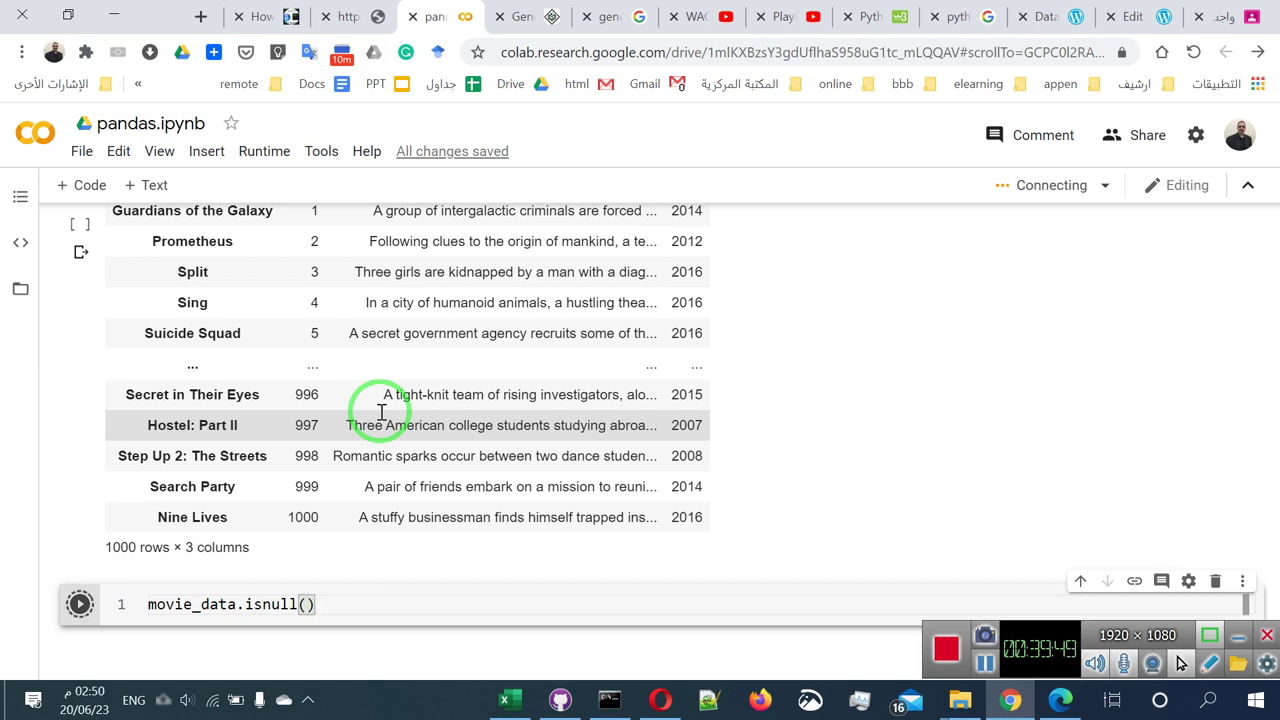
Examine the isnull() output table for missing values across the movie columns.
{"action": "scroll", "coordinate": [380, 420], "scroll_direction": "down", "scroll_amount": 2}
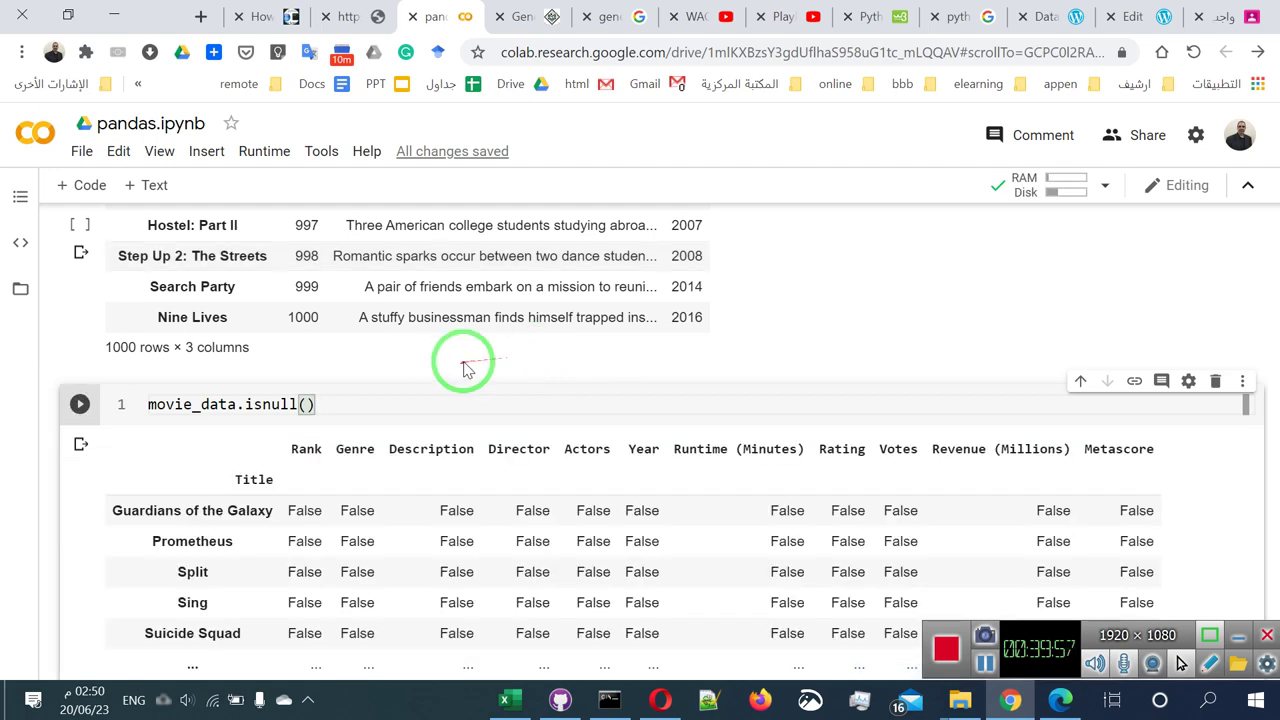
{"action": "scroll", "coordinate": [470, 367], "scroll_direction": "down", "scroll_amount": 1}
{"action": "scroll", "coordinate": [651, 380], "scroll_direction": "down", "scroll_amount": 3}
{"action": "scroll", "coordinate": [651, 385], "scroll_direction": "up", "scroll_amount": 1}
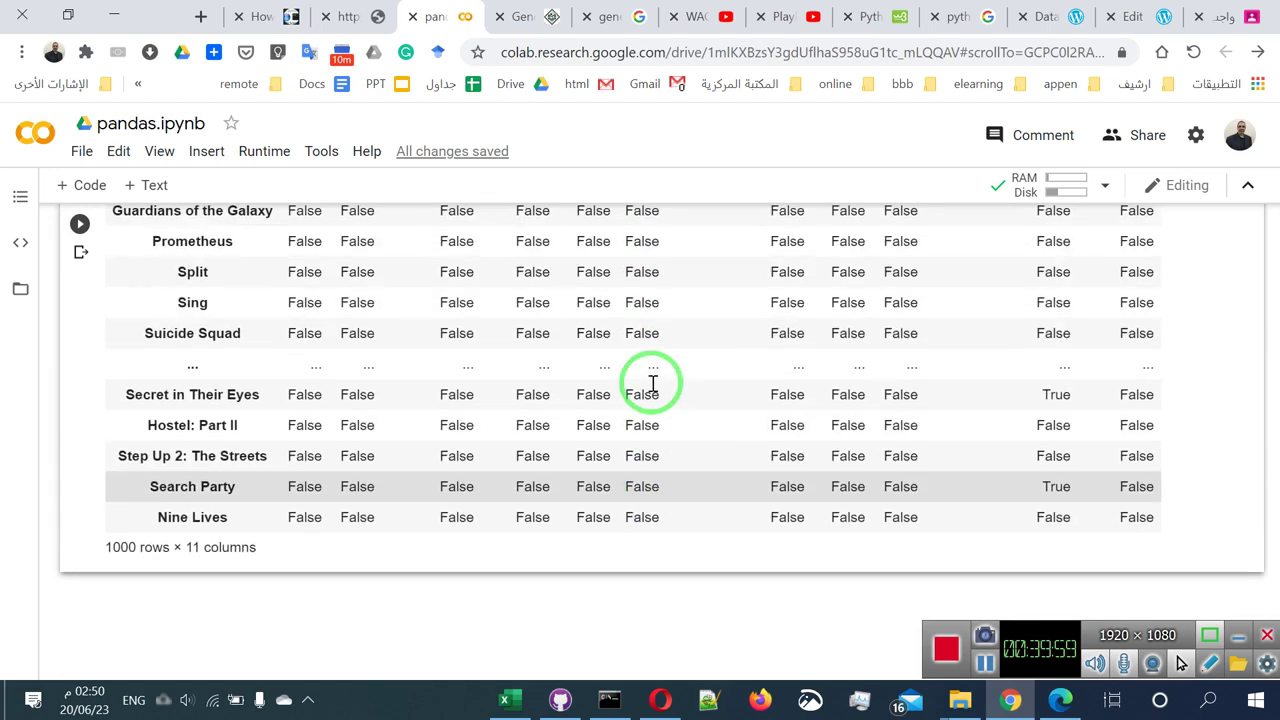
{"action": "scroll", "coordinate": [651, 385], "scroll_direction": "up", "scroll_amount": 3}
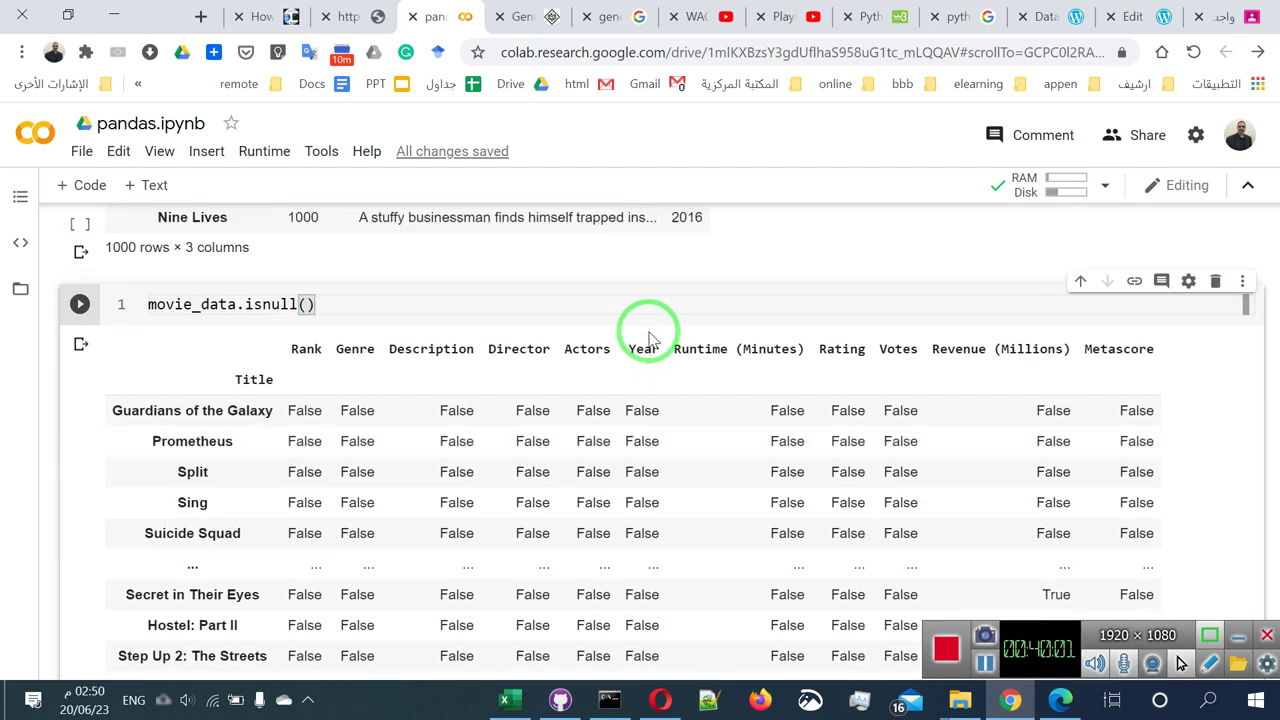
{"action": "scroll", "coordinate": [651, 337], "scroll_direction": "down", "scroll_amount": 1}
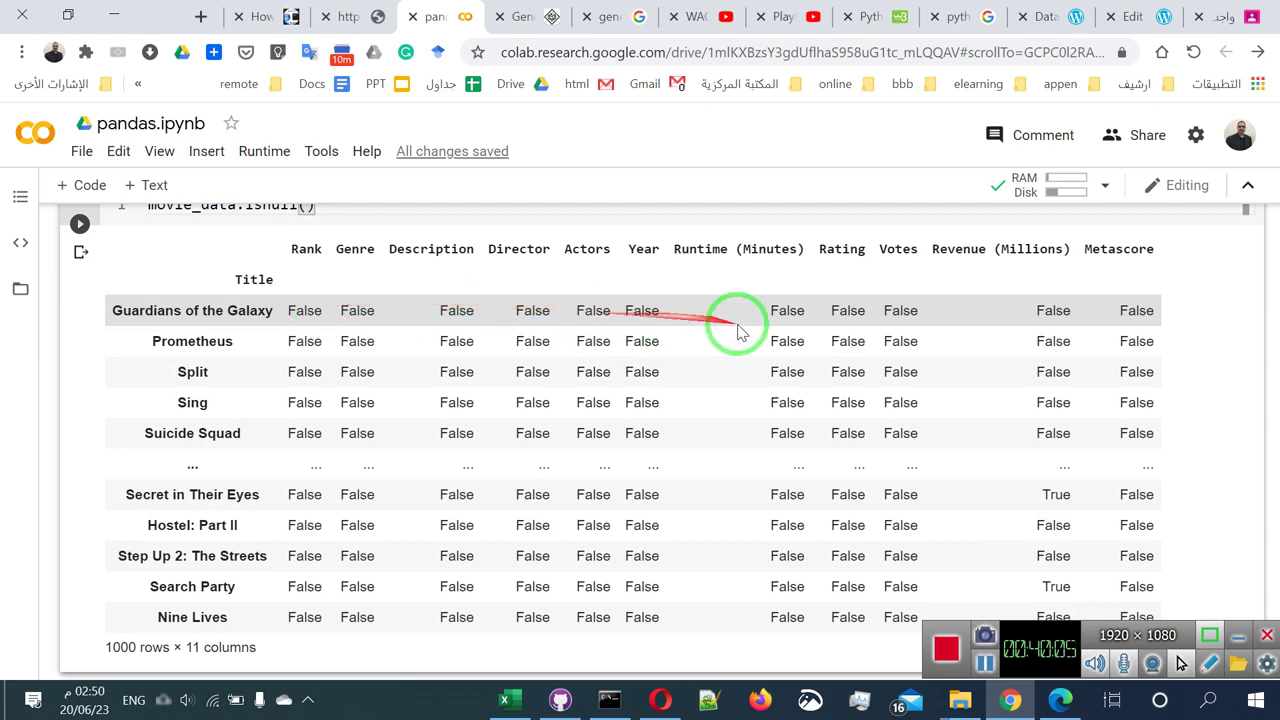
{"action": "scroll", "coordinate": [490, 368], "scroll_direction": "up", "scroll_amount": 1}
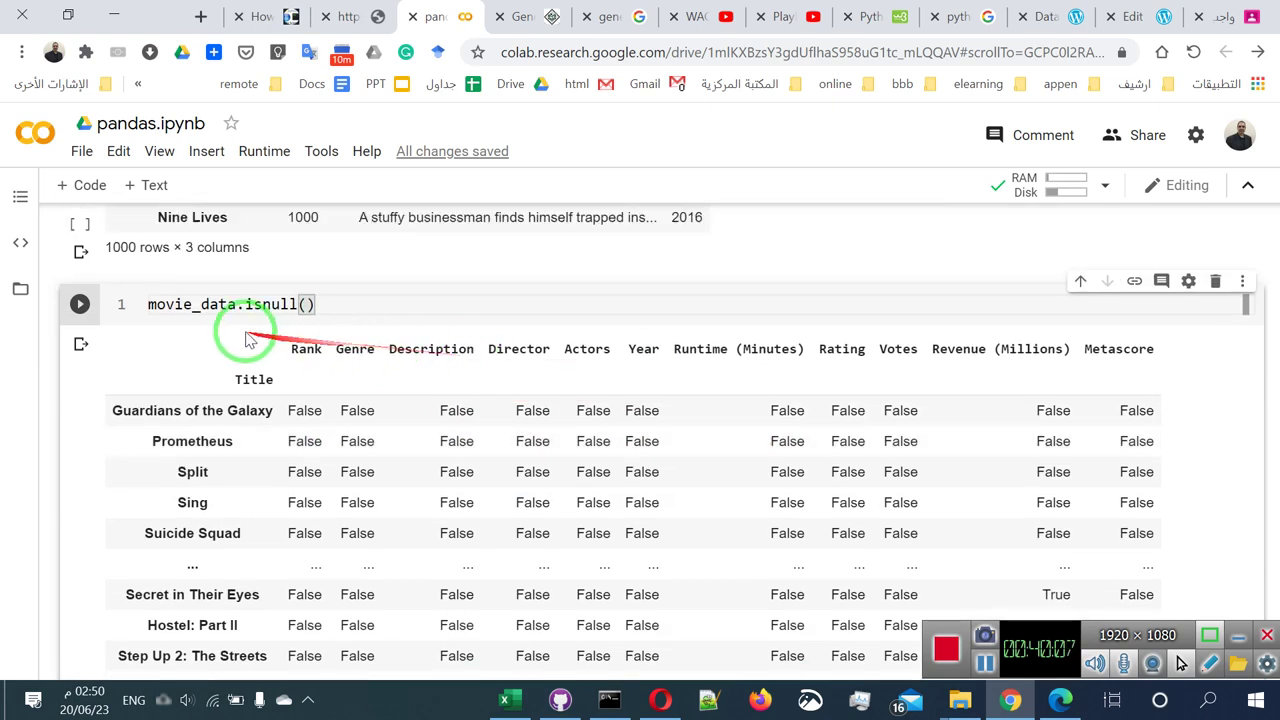
{"action": "scroll", "coordinate": [280, 343], "scroll_direction": "down", "scroll_amount": 1}
{"action": "scroll", "coordinate": [297, 343], "scroll_direction": "down", "scroll_amount": 5}
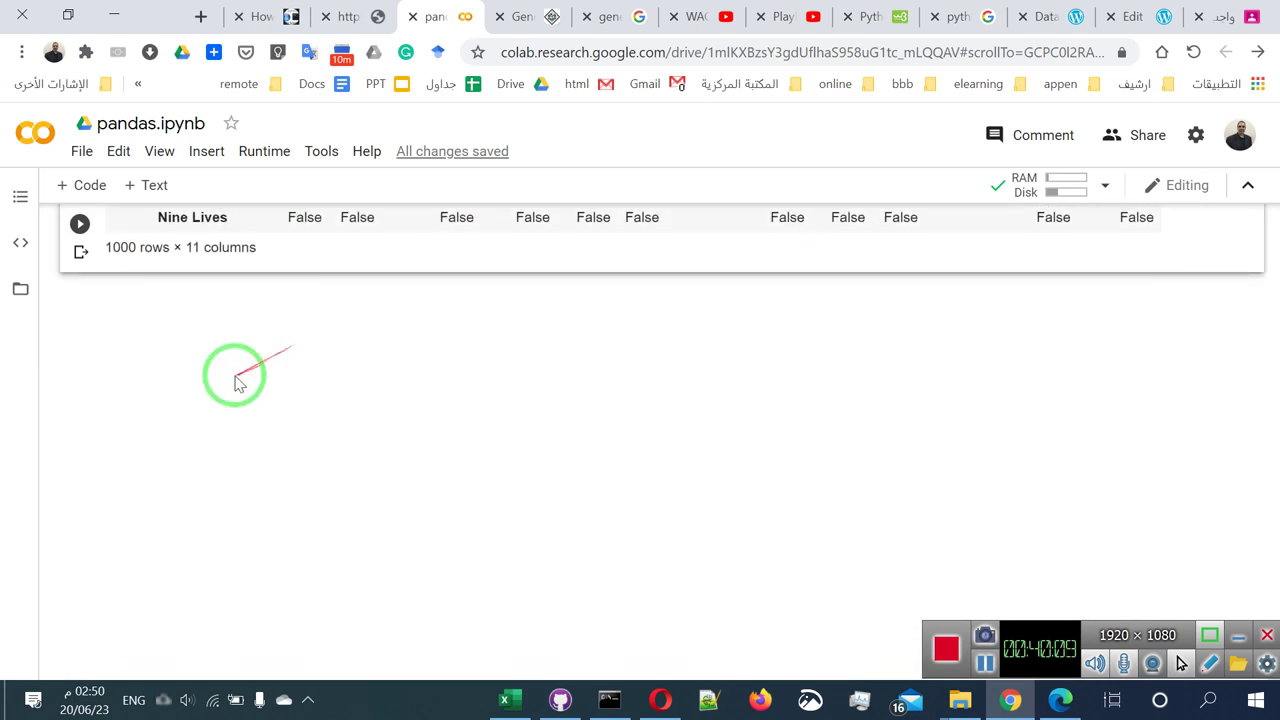